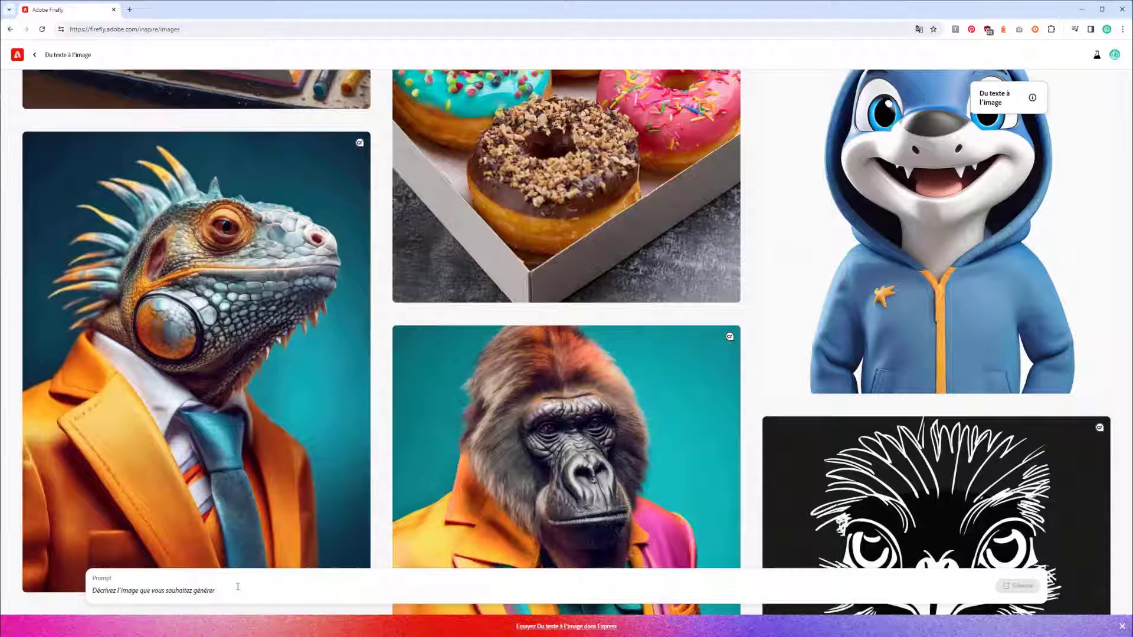
Generate images from the prompt "maison en bois dans une boule en cristal avec un volcan"
text(maison en bois)
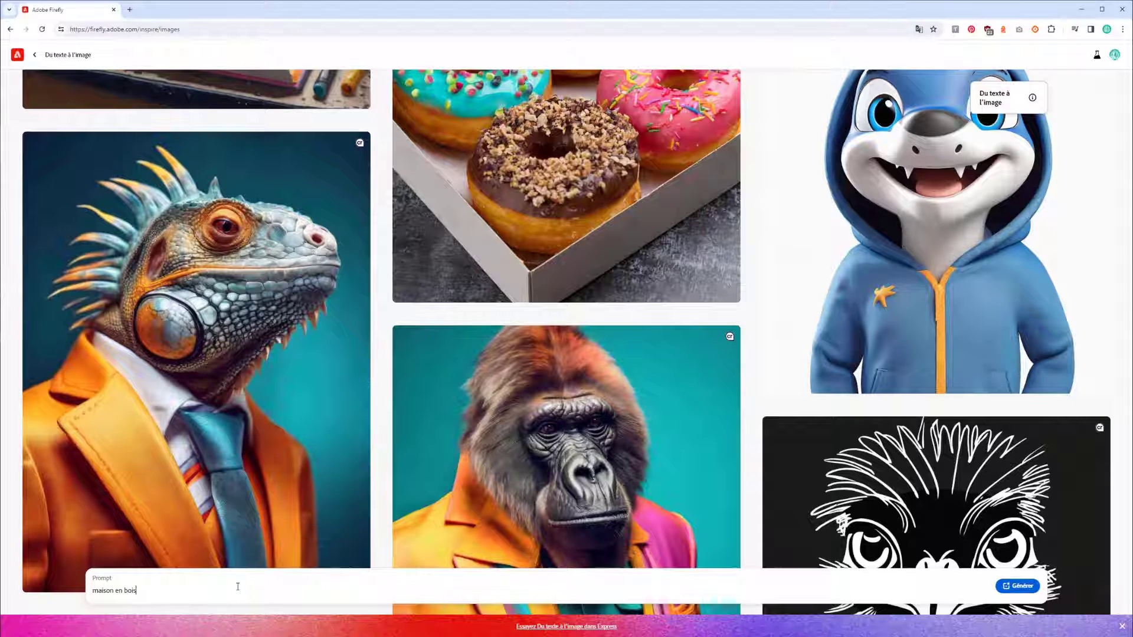
text( dans une bo)
text(ule en cristal à)
text(vec de l)
key(BackSpace)
key(BackSpace)
key(BackSpace)
key(BackSpace)
text(un volcan)
key(Return)
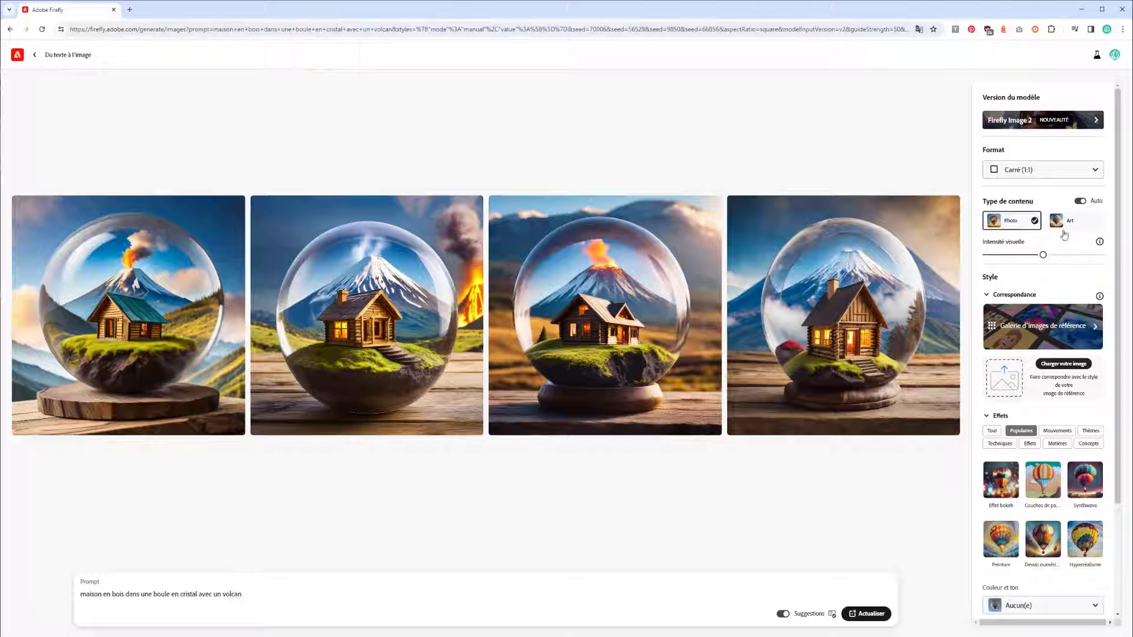
View the model versions without changing the selection, and regenerate the images in Grand écran (16:9) format
click(1064, 116)
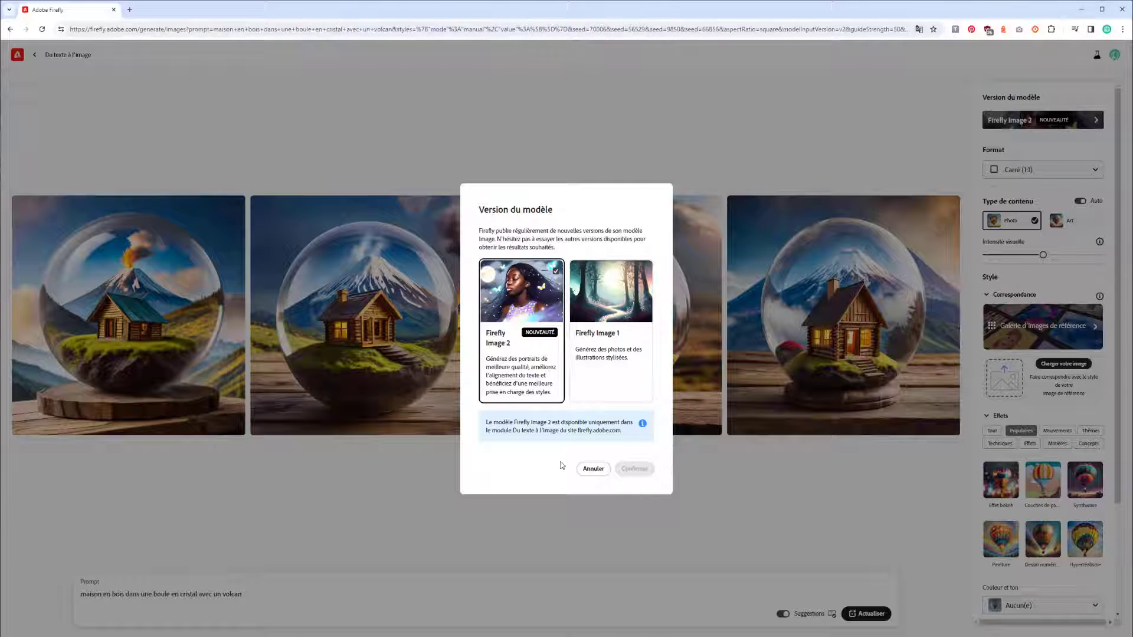
click(592, 468)
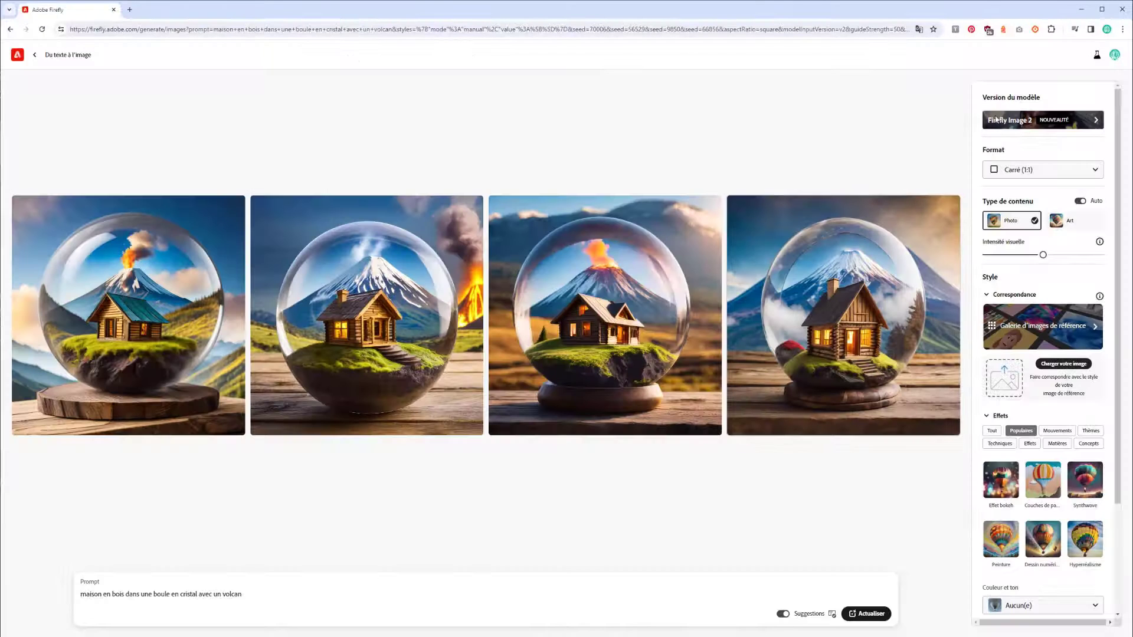
click(1004, 171)
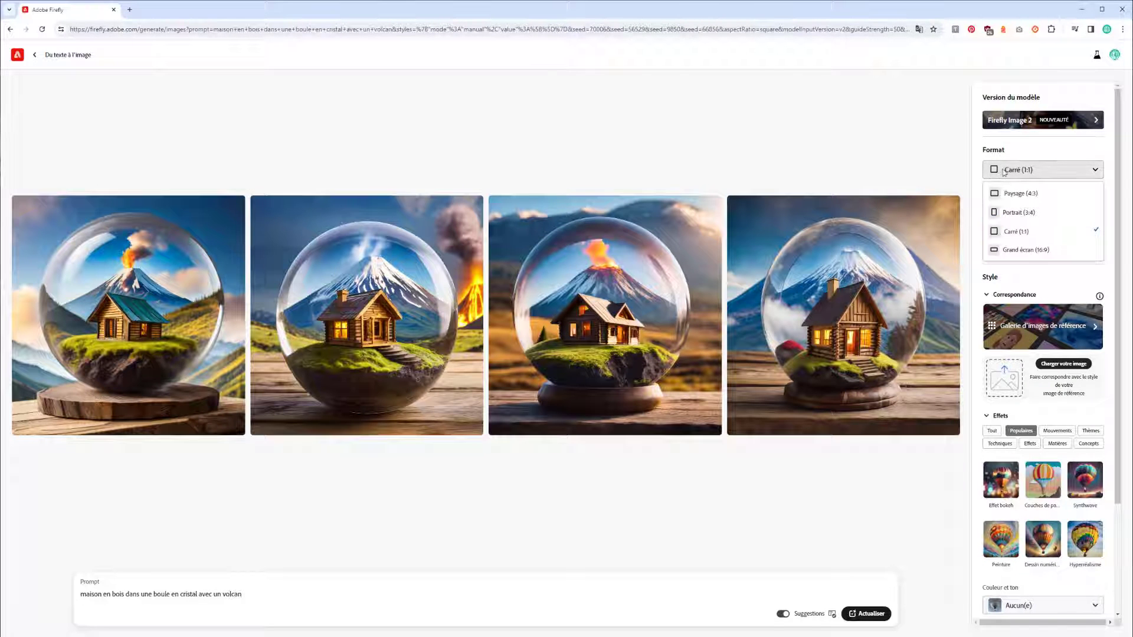
click(1021, 250)
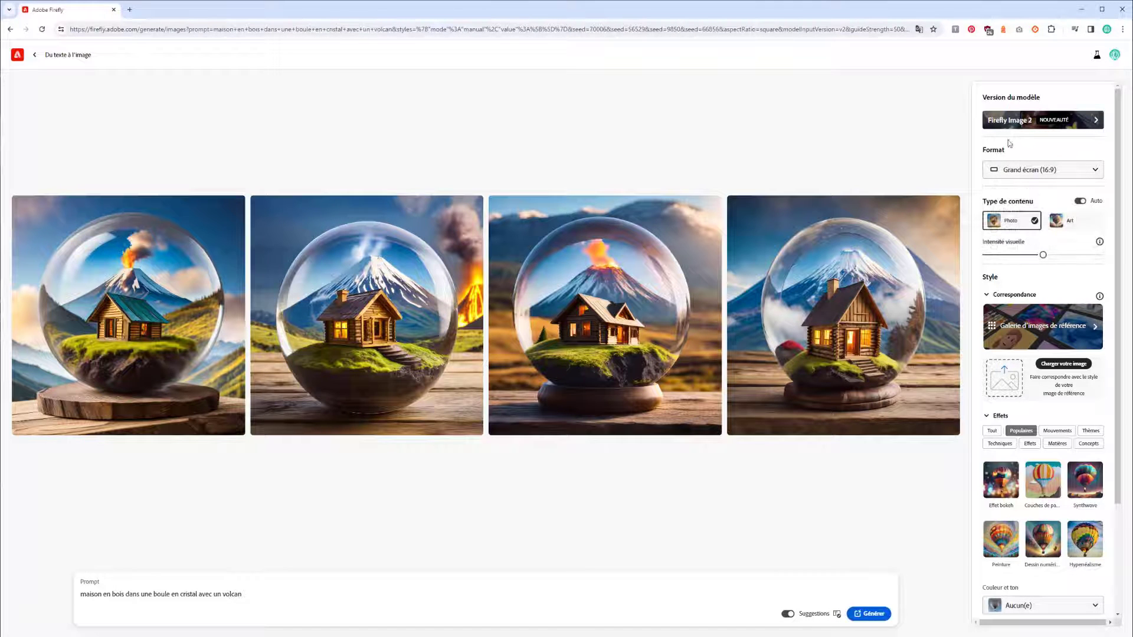
click(865, 616)
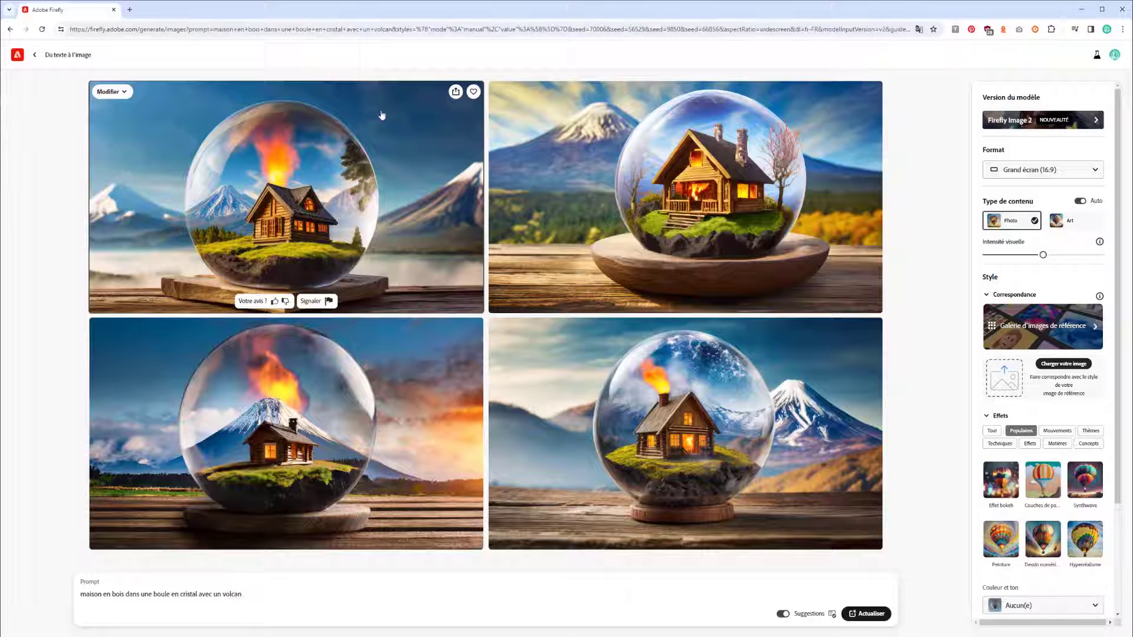
Examine the editing, feedback and sharing options of the first image, and dismiss the library tip
click(120, 93)
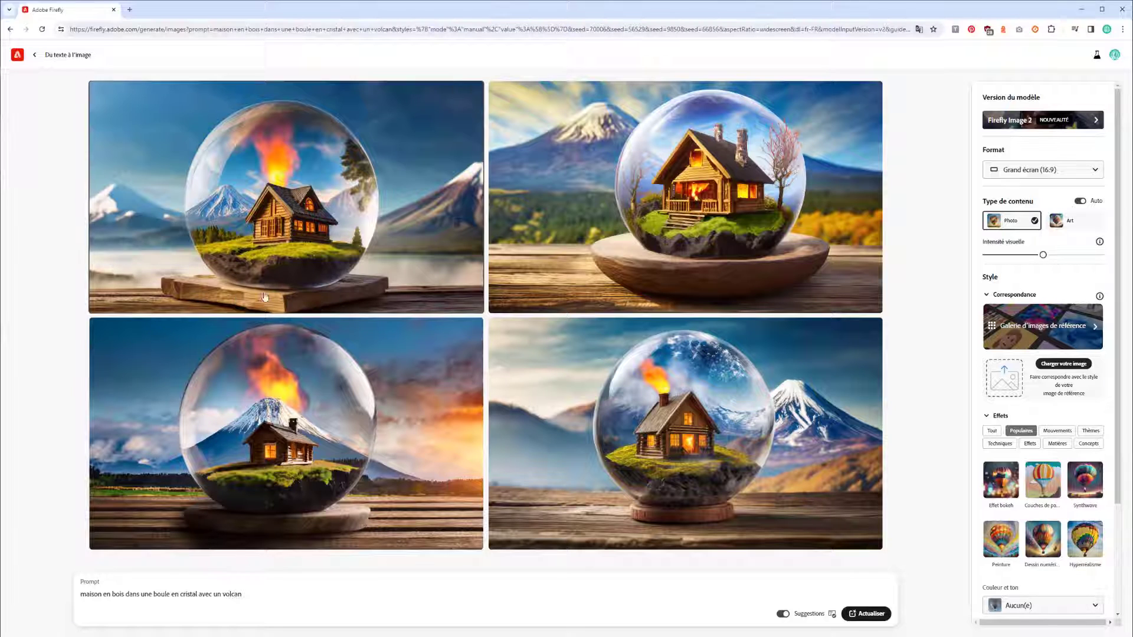
mouse_move(322, 303)
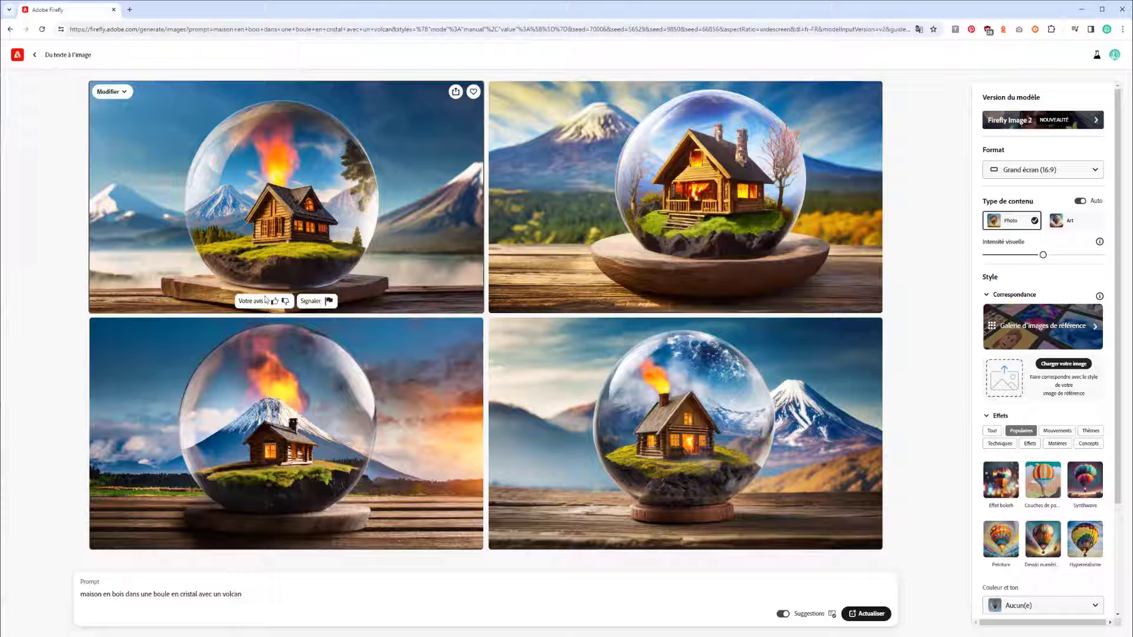
click(456, 99)
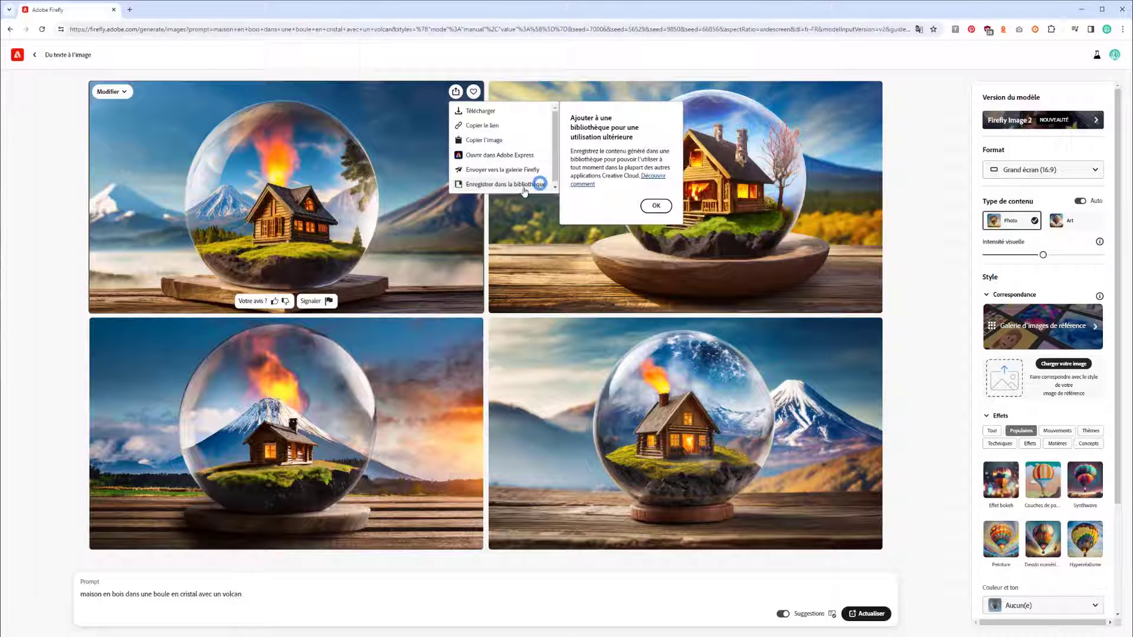
click(657, 206)
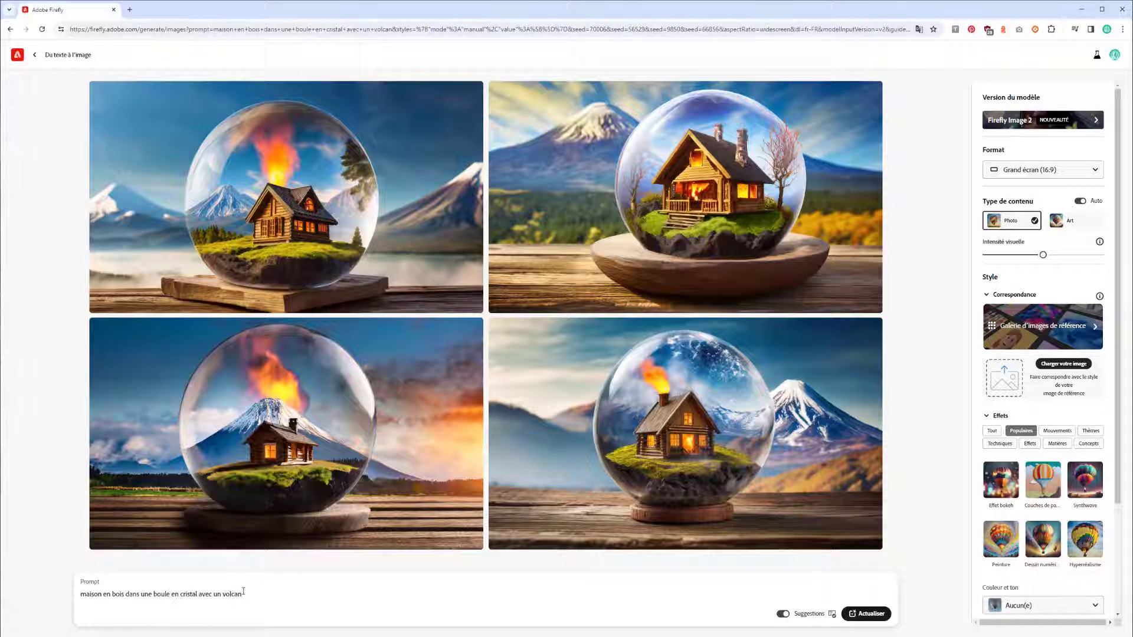
Insert "vert et bleu" after "maison en bois" in the prompt and regenerate the images
double_click(117, 594)
key(Right)
text(vert)
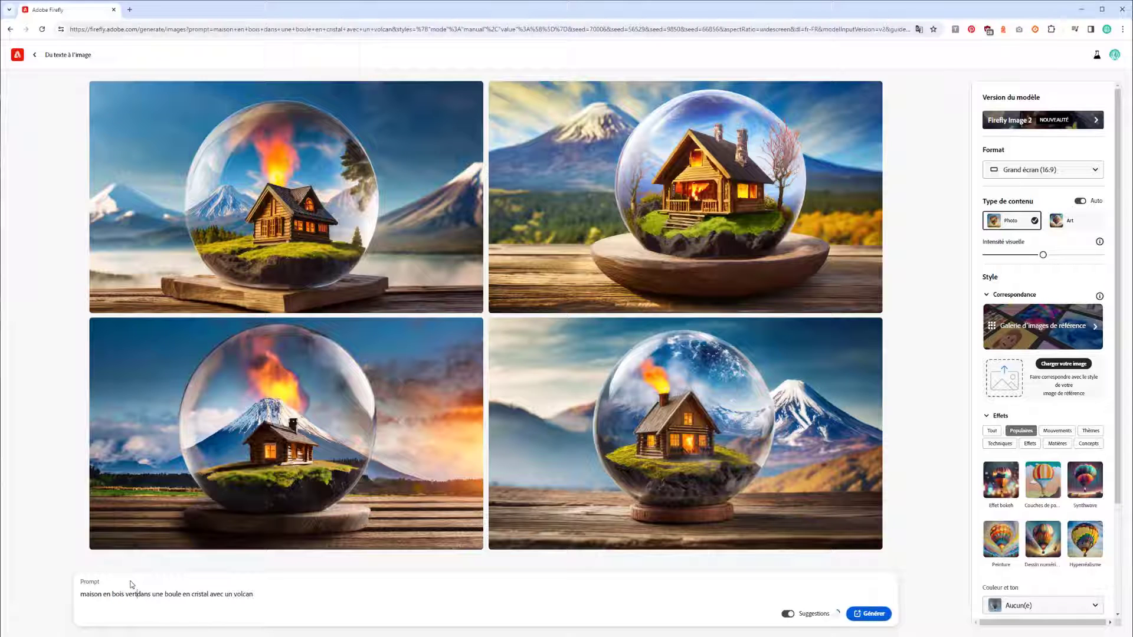
text( et blez)
key(BackSpace)
text(u)
key(Return)
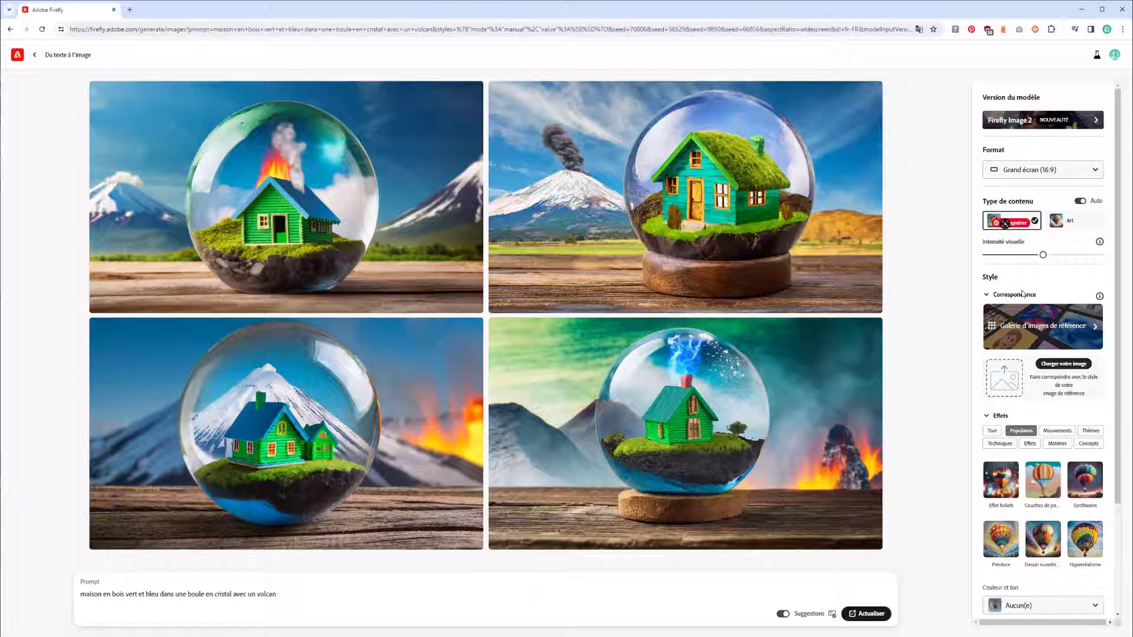
Set the content type to Art and regenerate the images
scroll(1032, 432, down, 3)
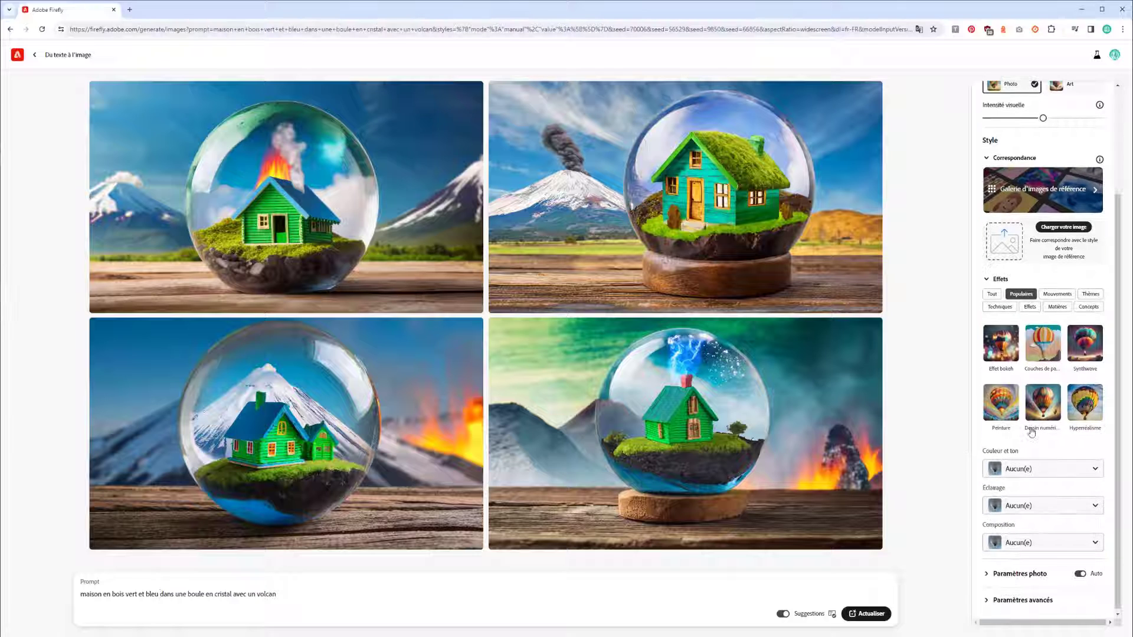
scroll(1039, 370, up, 2)
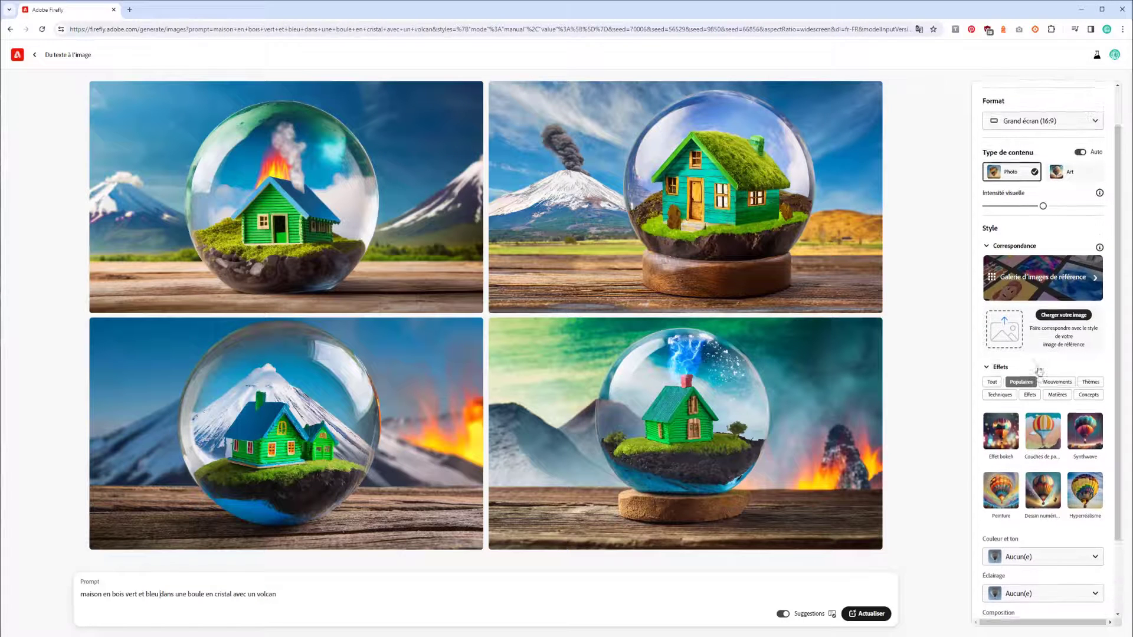
scroll(1068, 508, up, 1)
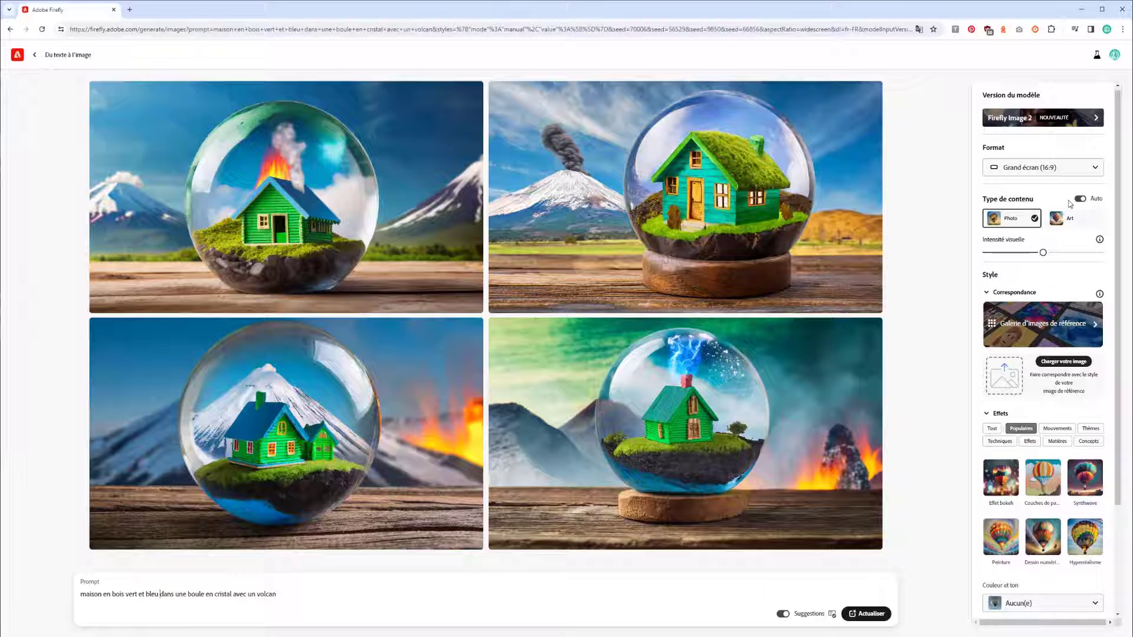
click(1057, 219)
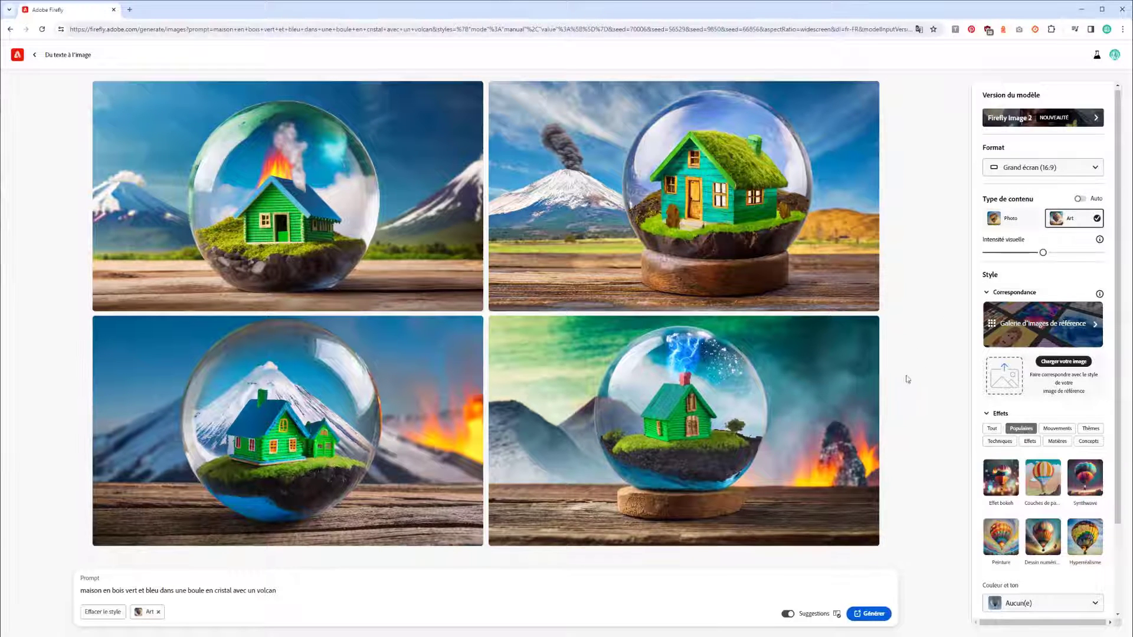
click(863, 615)
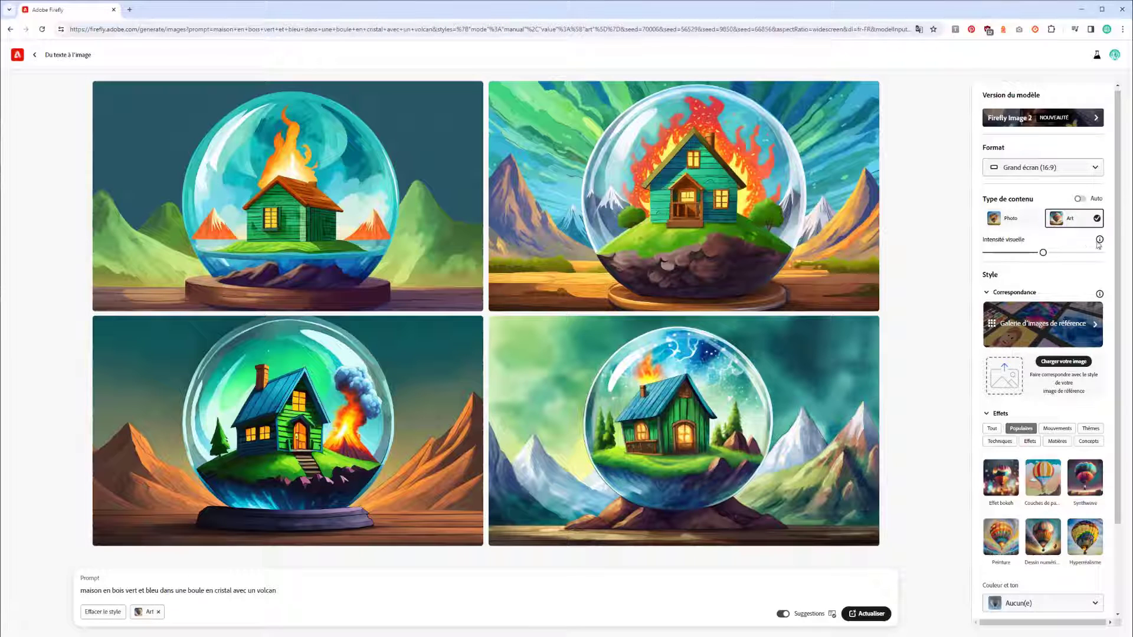
Regenerate the Art images with the visual intensity at maximum and save the first result to the favourites
mouse_move(1100, 241)
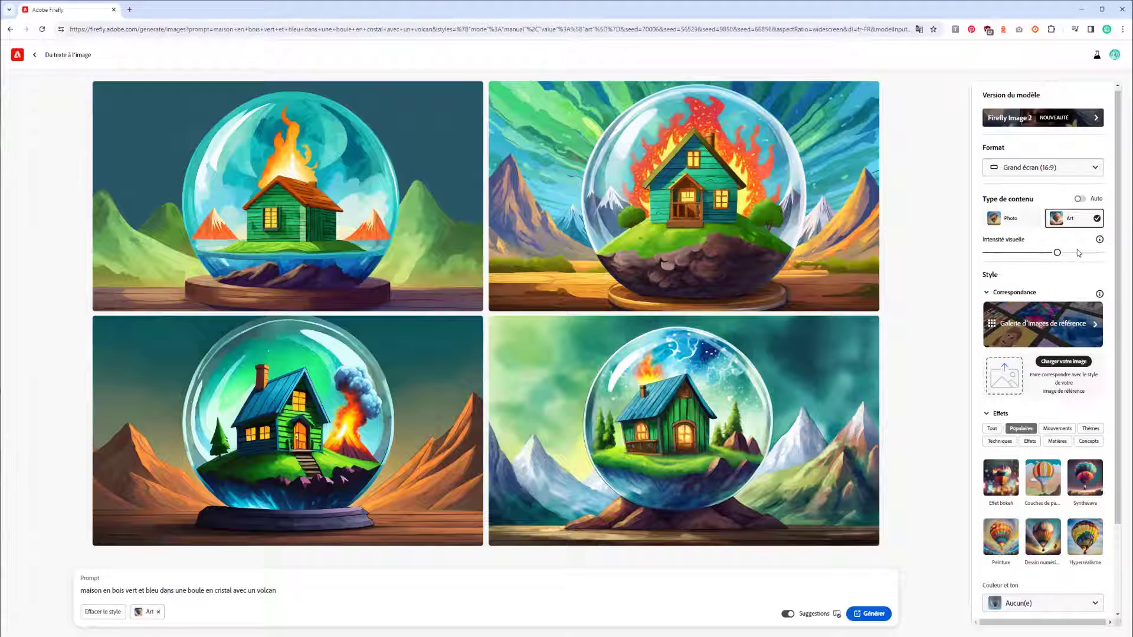
click(873, 618)
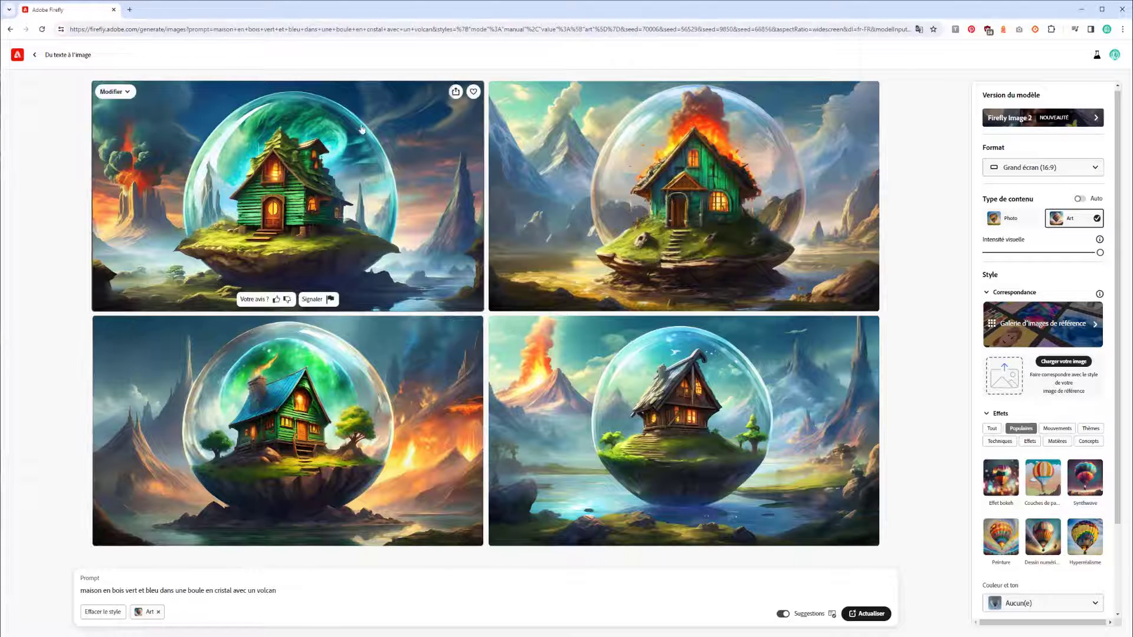
click(473, 92)
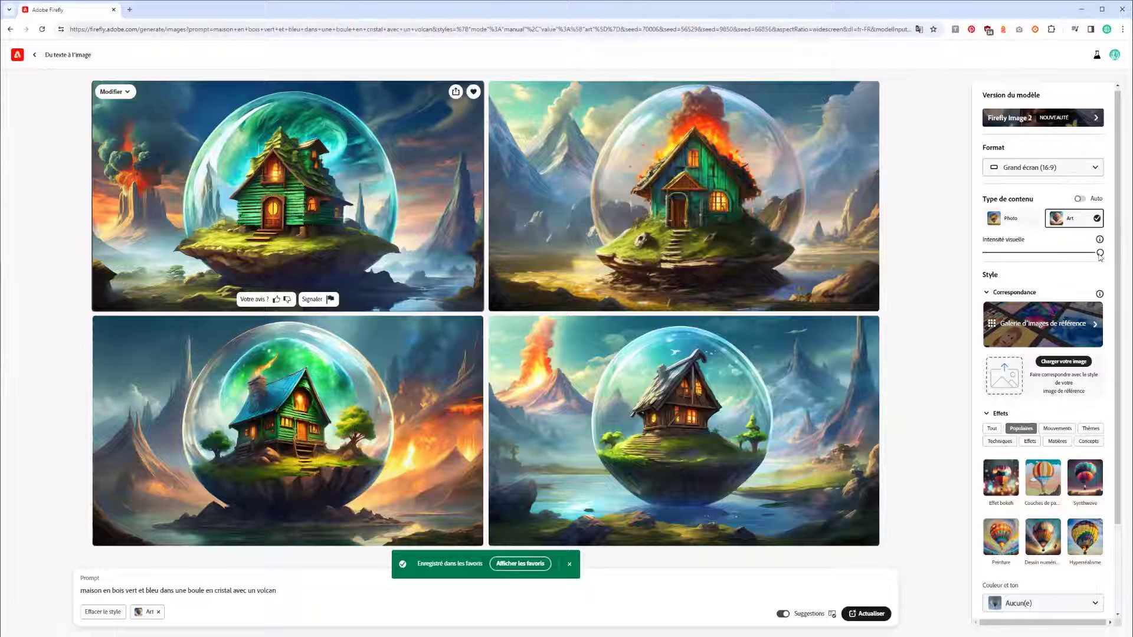
Lower the visual intensity to its minimum and regenerate the Art images
drag(1100, 252, 1085, 253)
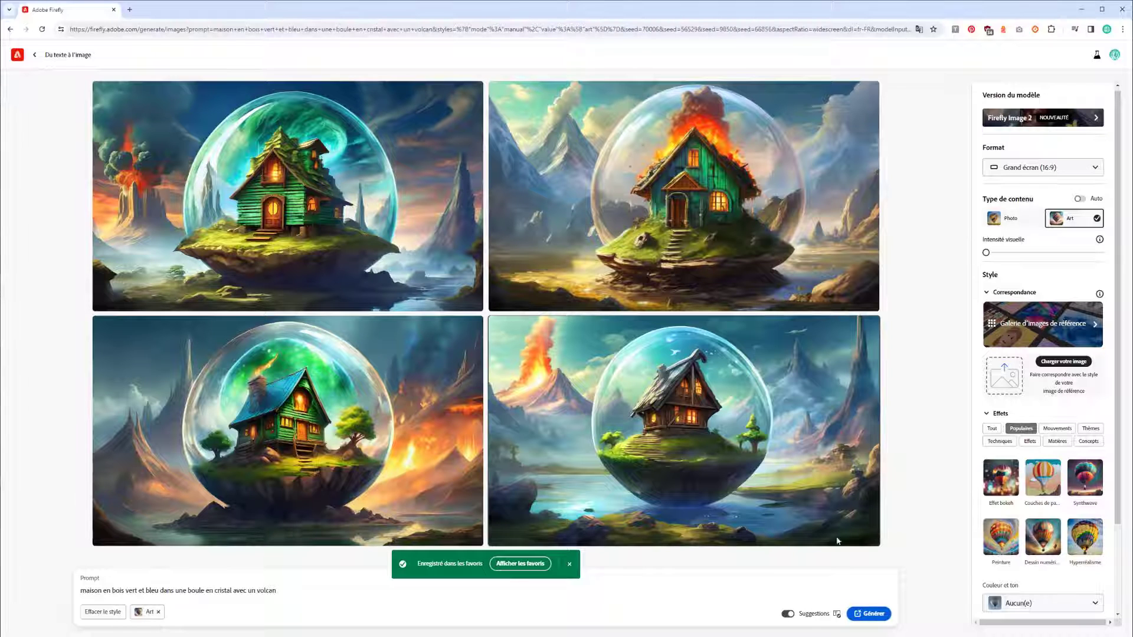
click(871, 614)
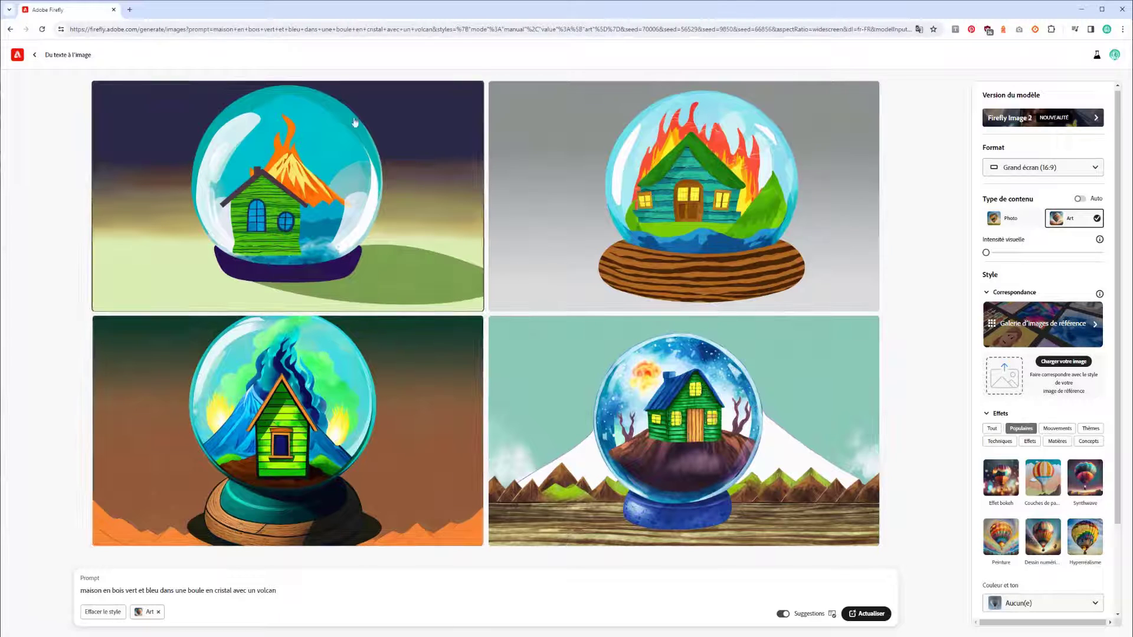
mouse_move(284, 465)
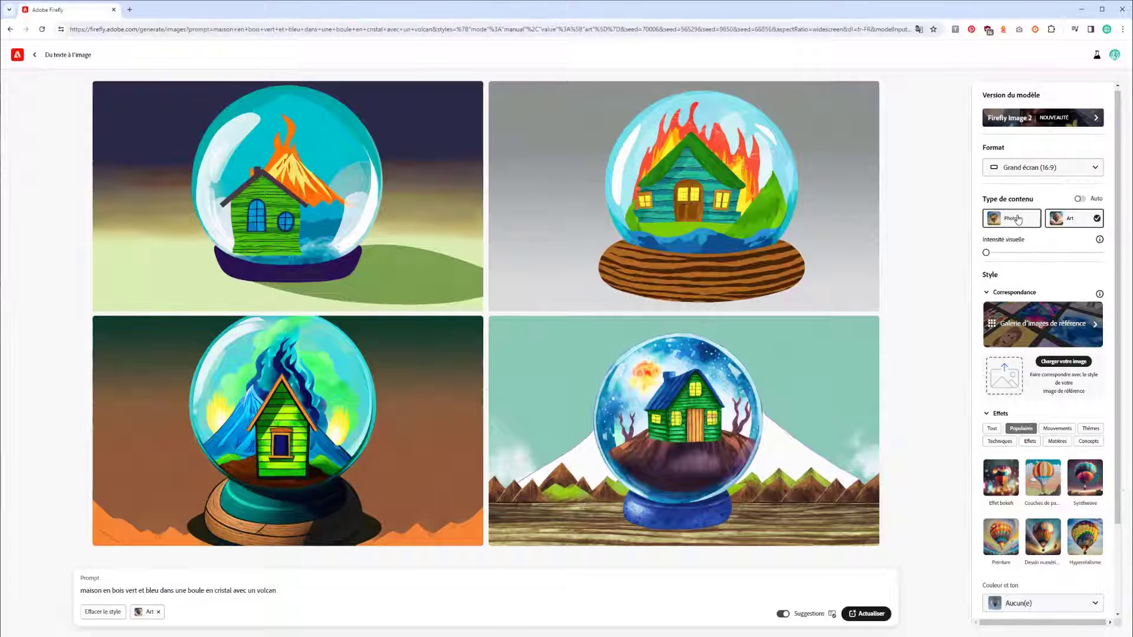
Generate Photo versions of the images, first with the current minimum visual intensity and again with it at maximum
click(868, 615)
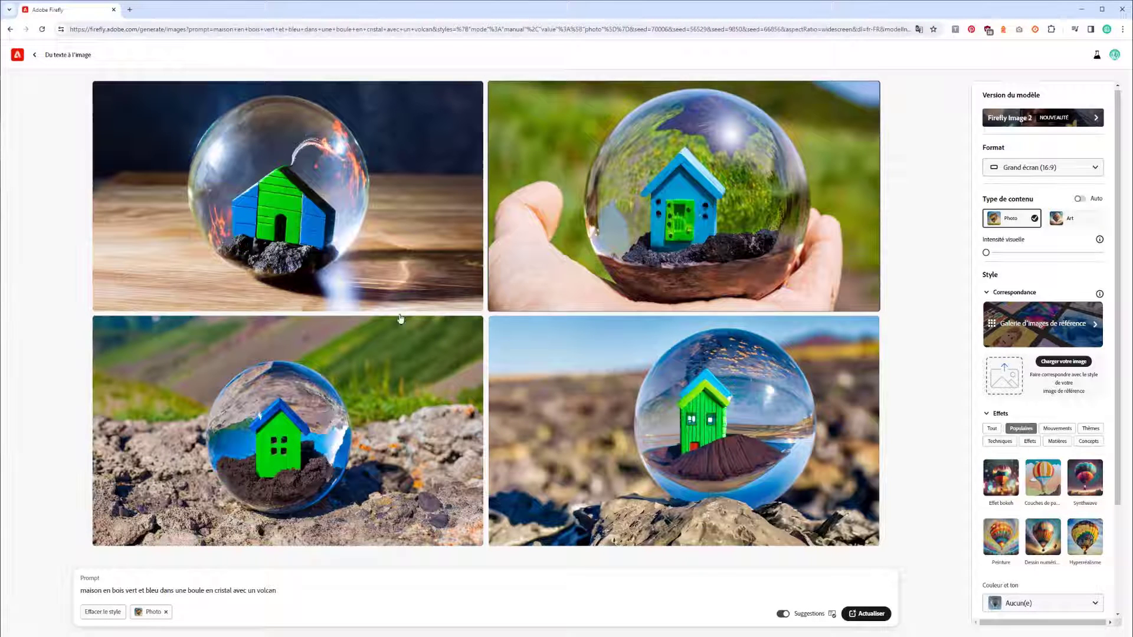
mouse_move(702, 265)
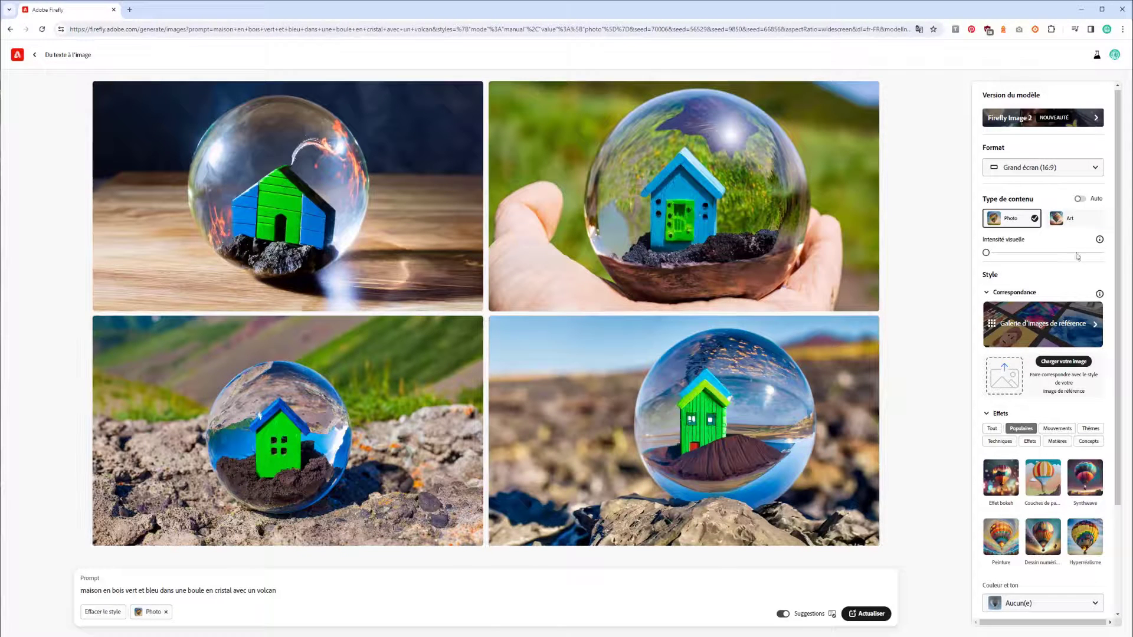
drag(1079, 253, 1111, 254)
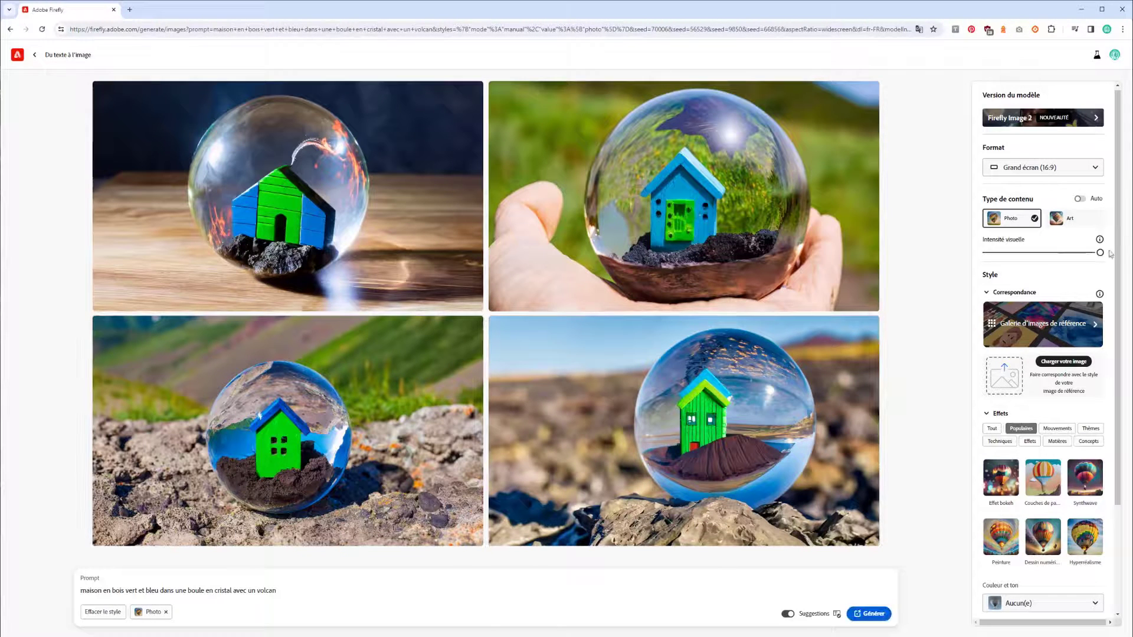
click(878, 609)
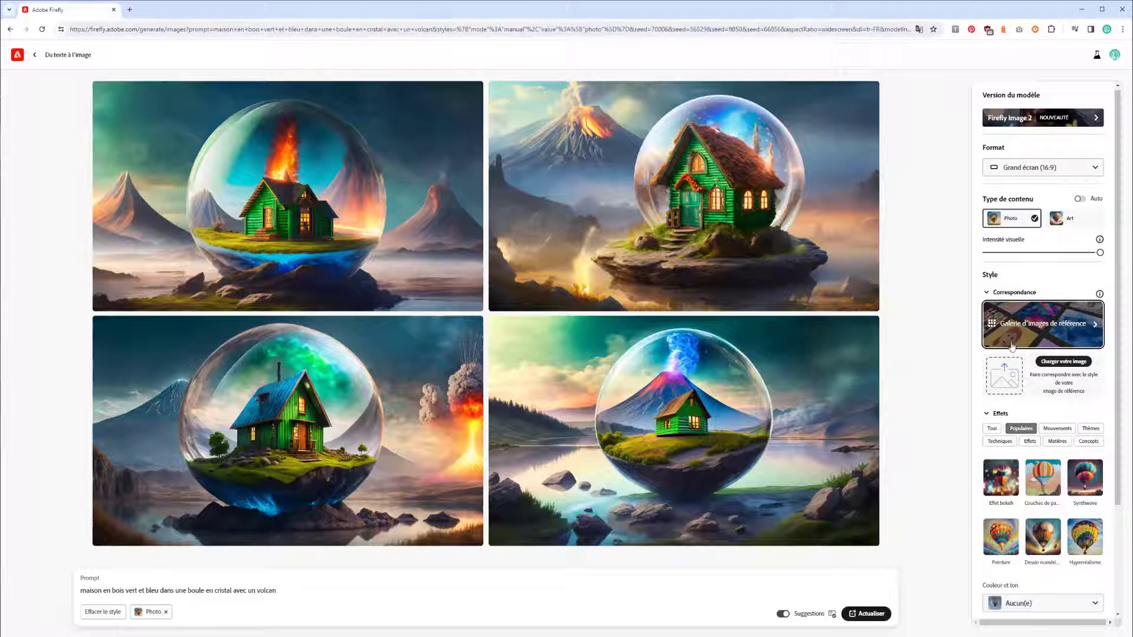
Show all style effects, apply Cyberpunk and Film noir, and regenerate the images
scroll(1055, 328, down, 3)
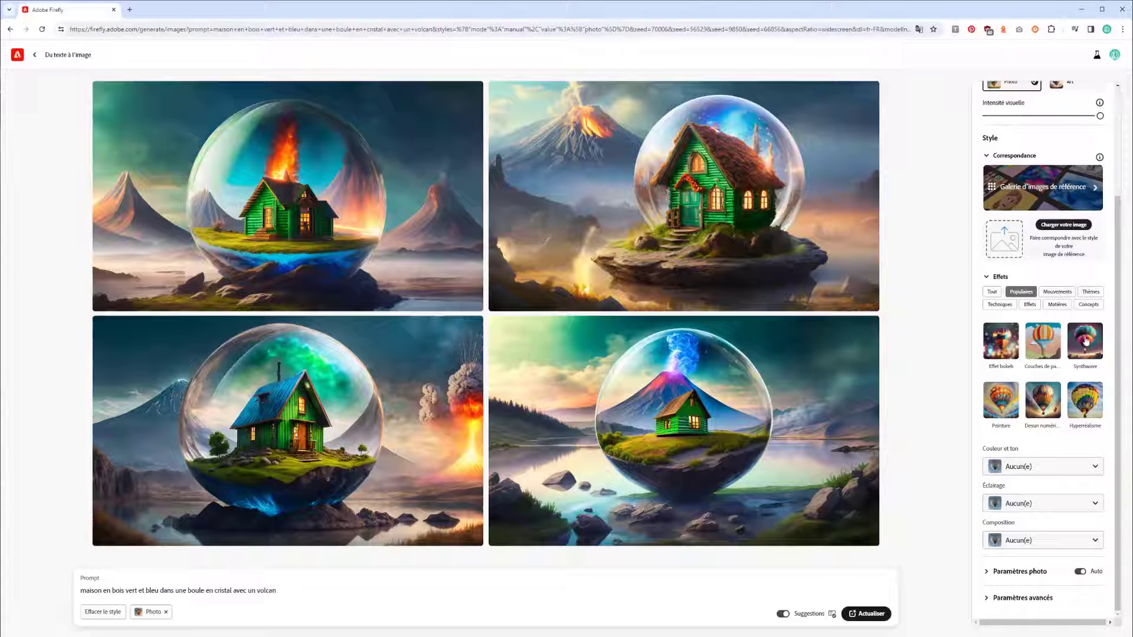
click(992, 293)
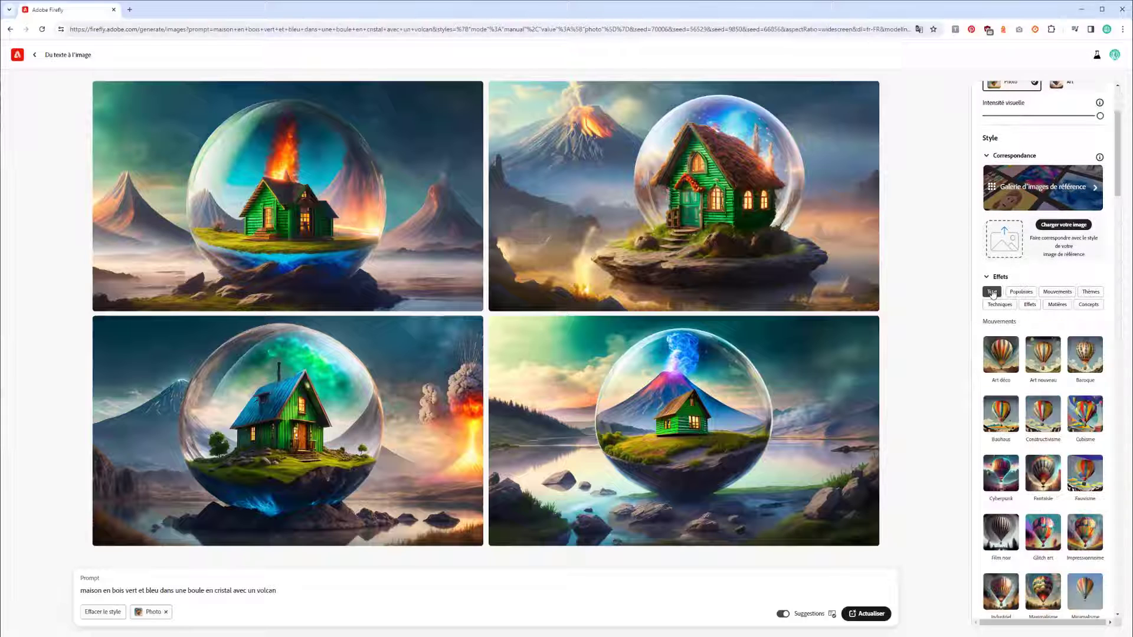
scroll(1000, 354, down, 1)
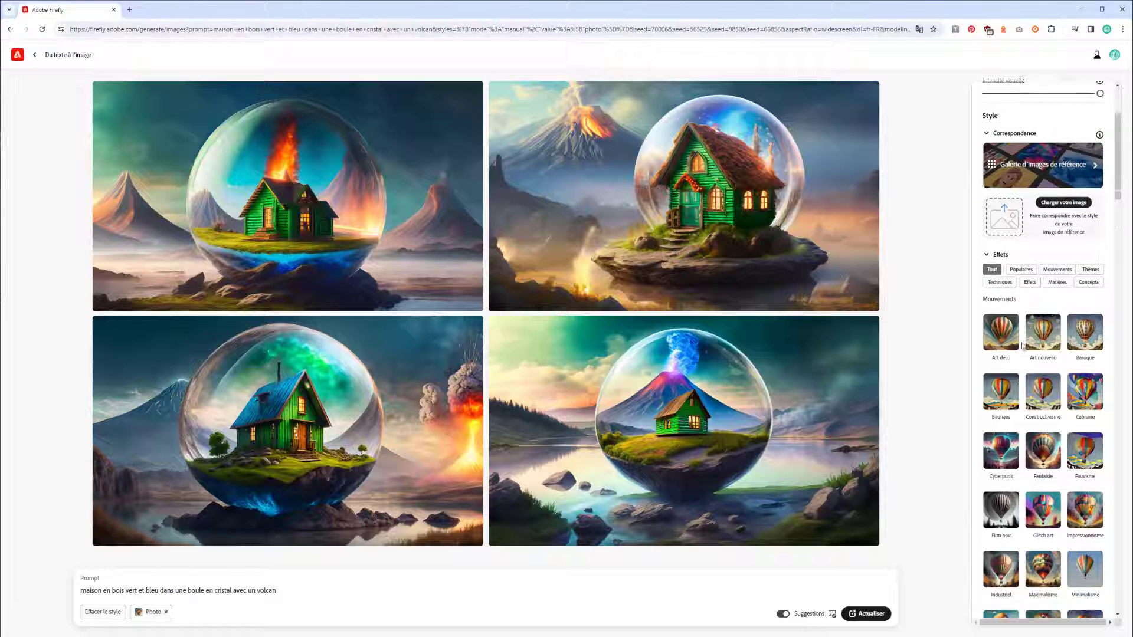
click(1001, 432)
scroll(1027, 354, down, 3)
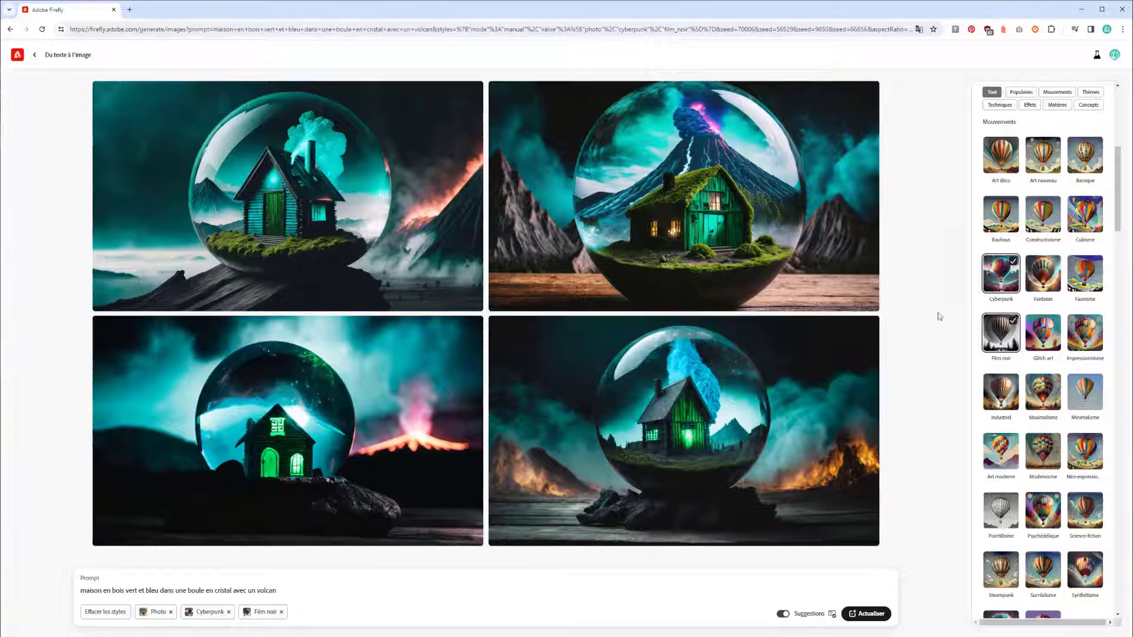
Switch the content type to Art, keeping the Cyberpunk and Film noir effects, and regenerate the images
scroll(1056, 330, up, 4)
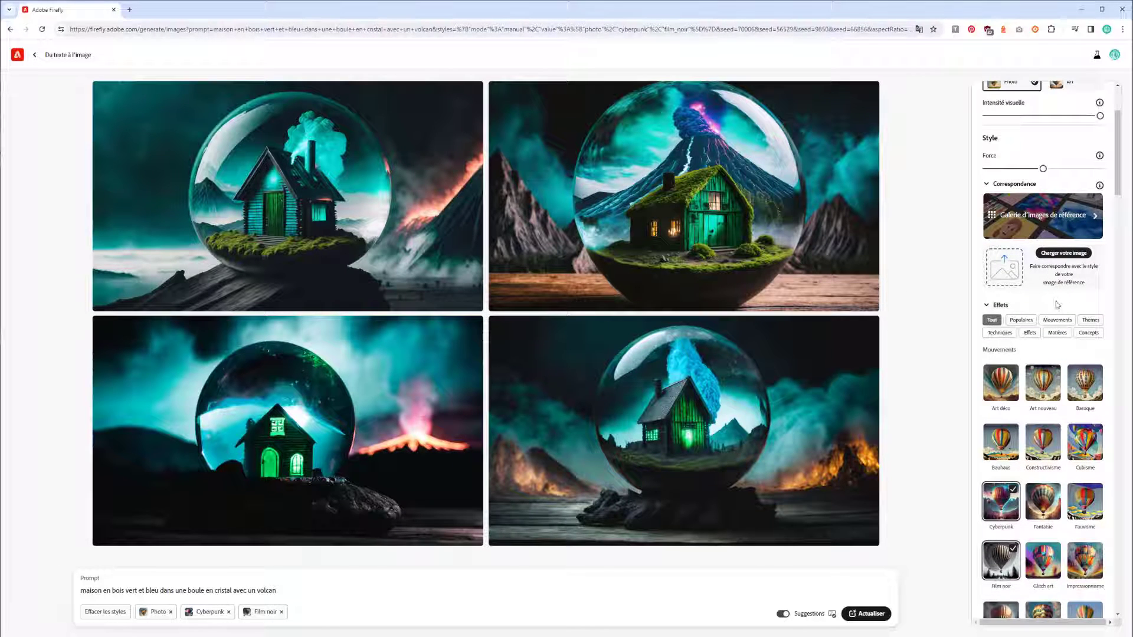
scroll(1056, 304, up, 3)
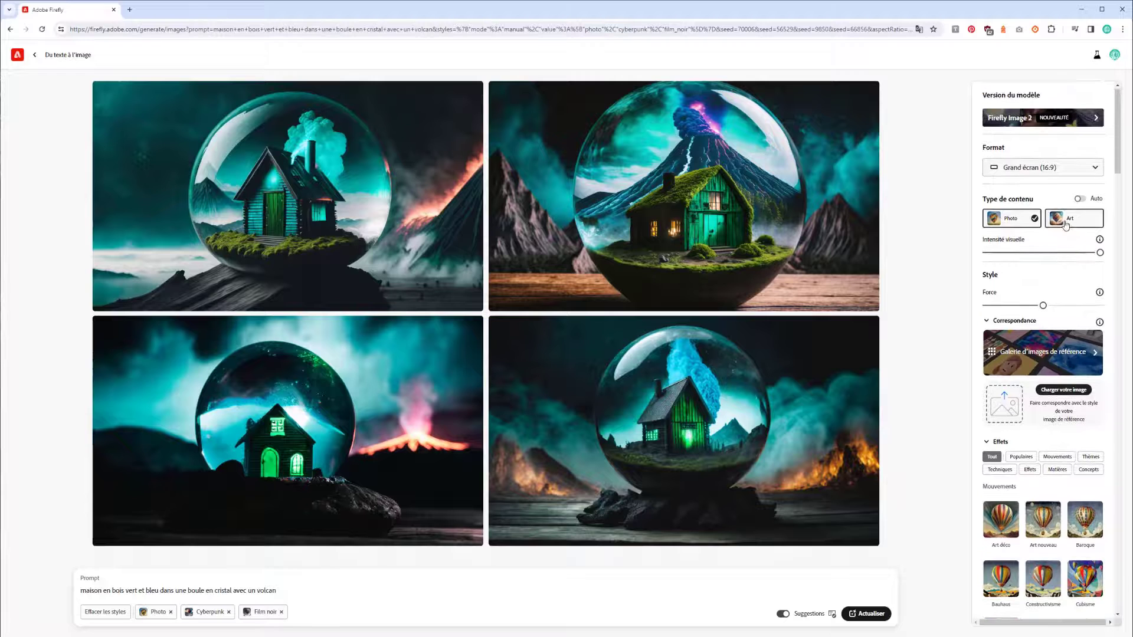
click(870, 617)
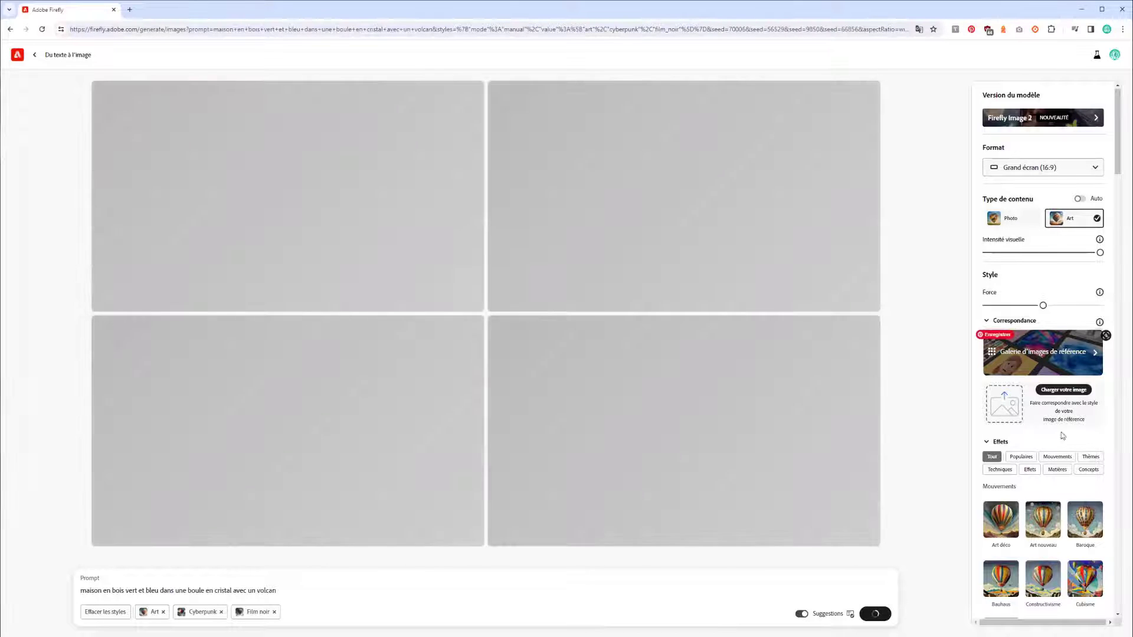
Save the Cyberpunk and Film noir image with blue flames and a small moon above the house to the favourites
scroll(1051, 455, down, 2)
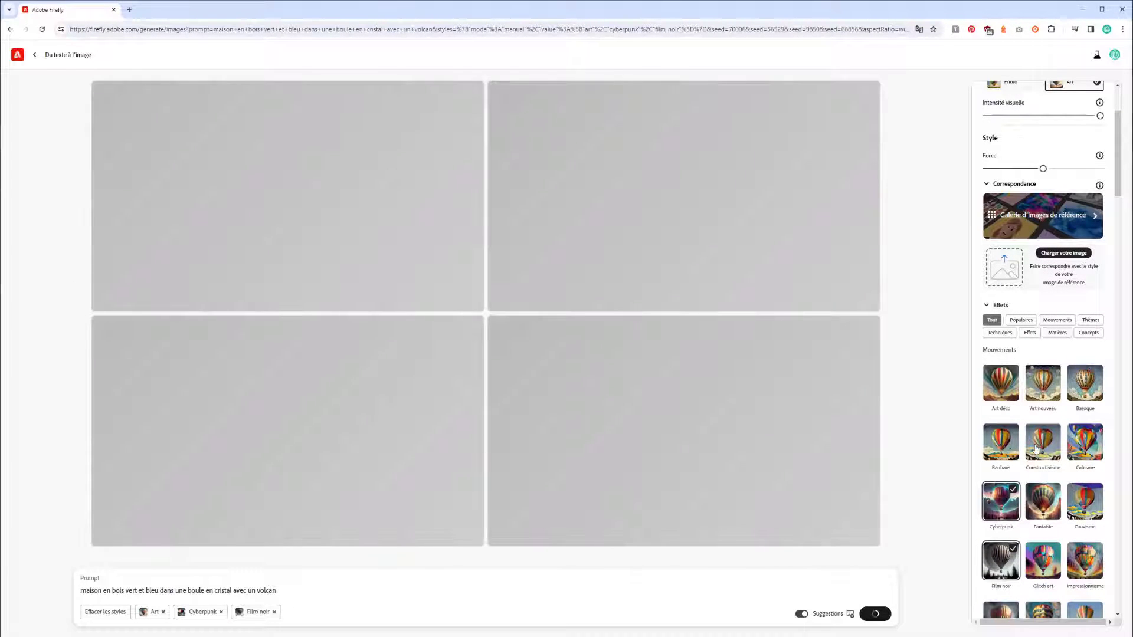
scroll(1036, 450, down, 1)
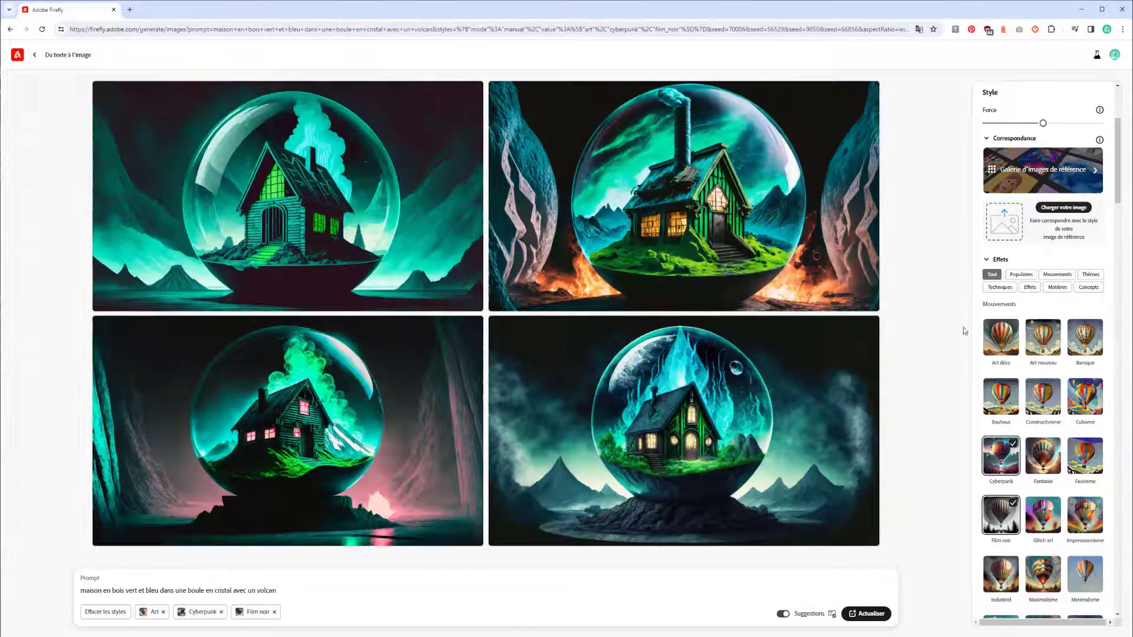
mouse_move(751, 445)
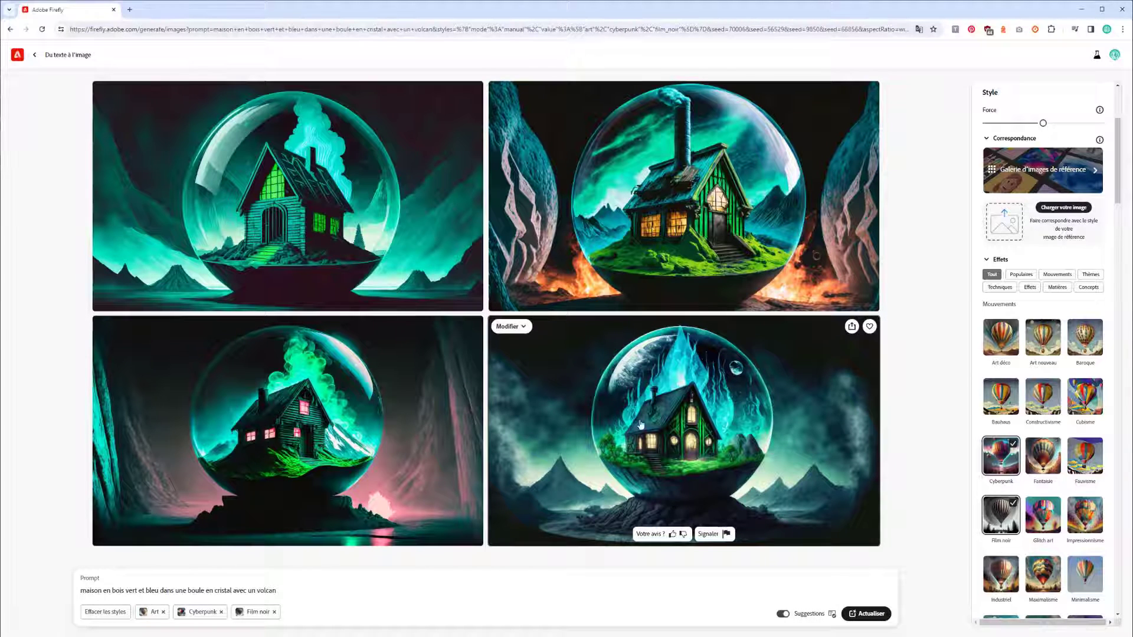
click(870, 326)
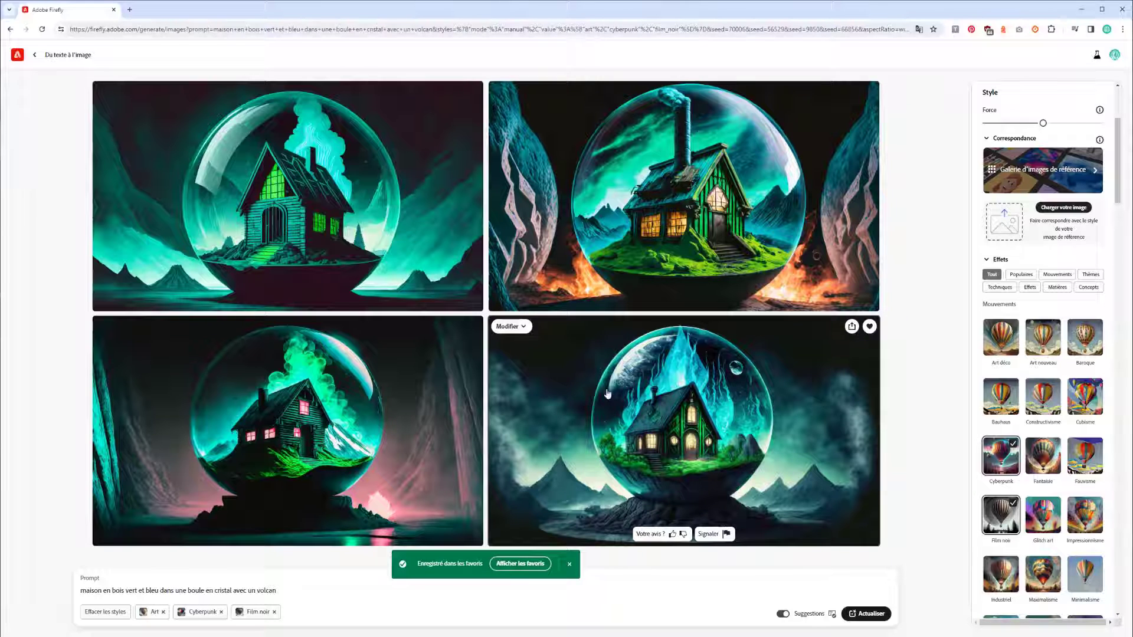
mouse_move(646, 142)
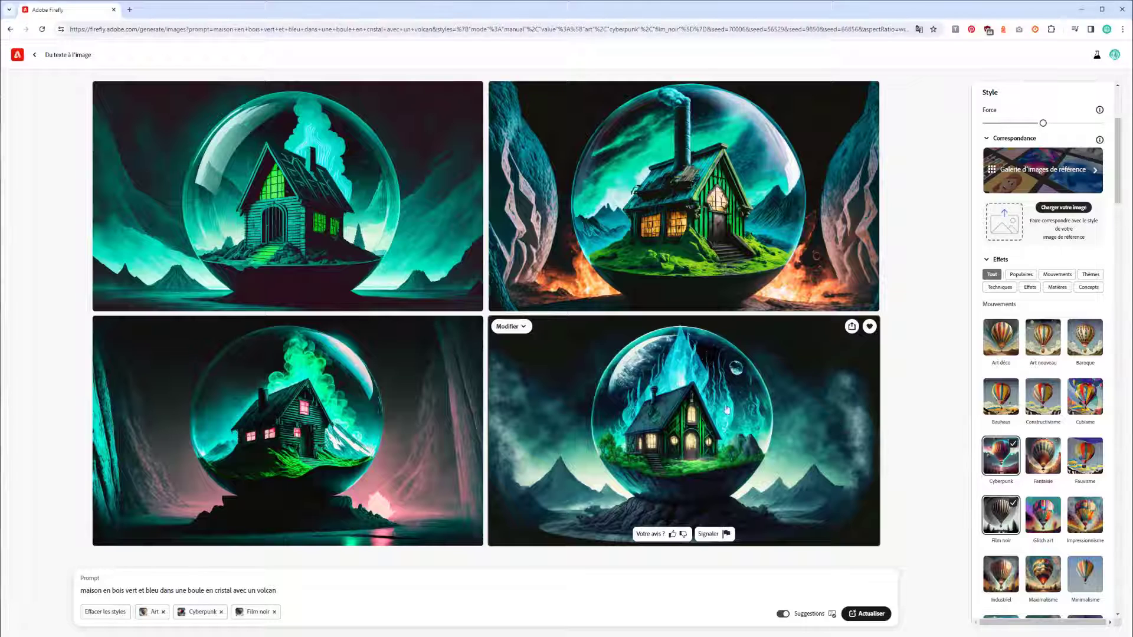
Replace the Film noir and Cyberpunk effects with Vaporwave and 3D, and generate the images
scroll(1022, 374, down, 2)
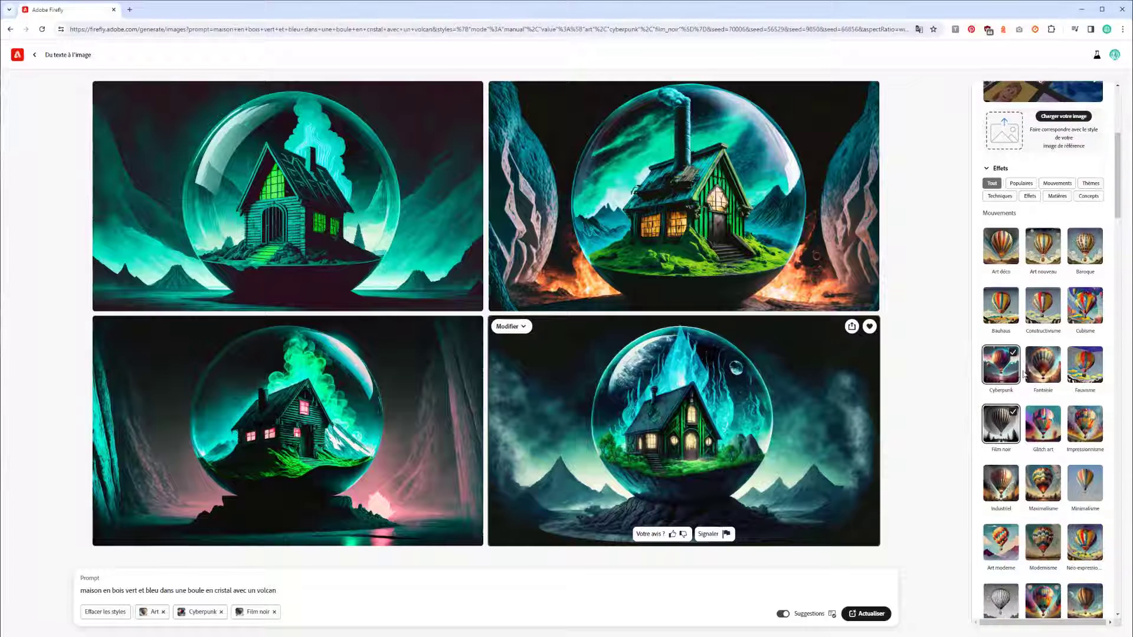
click(1001, 424)
click(1004, 366)
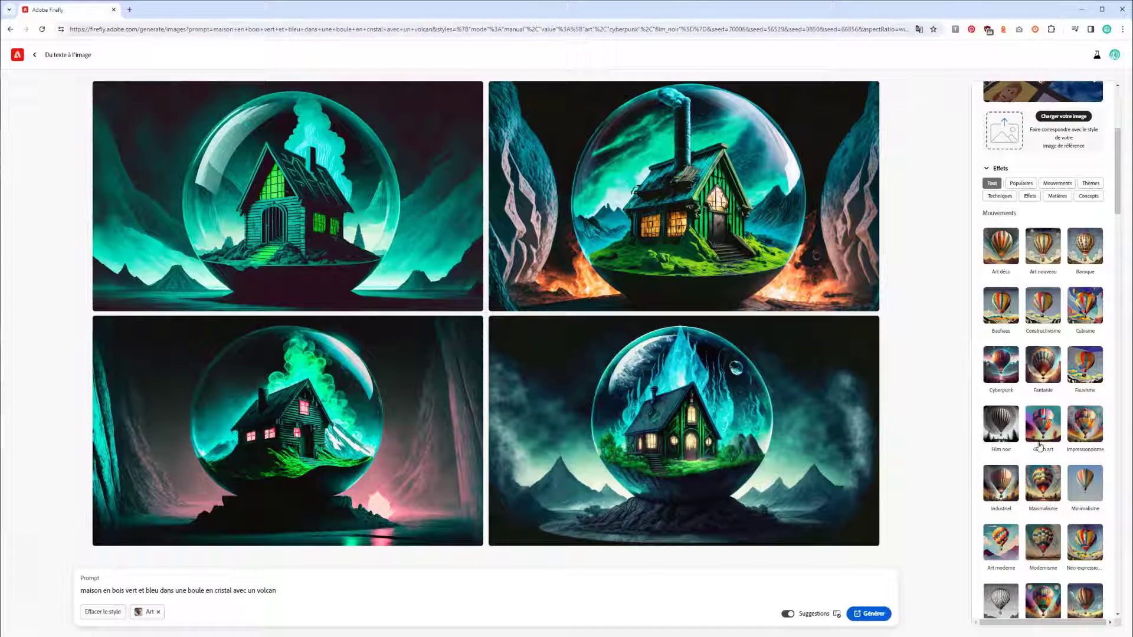
scroll(1021, 483, down, 1)
scroll(1023, 483, down, 4)
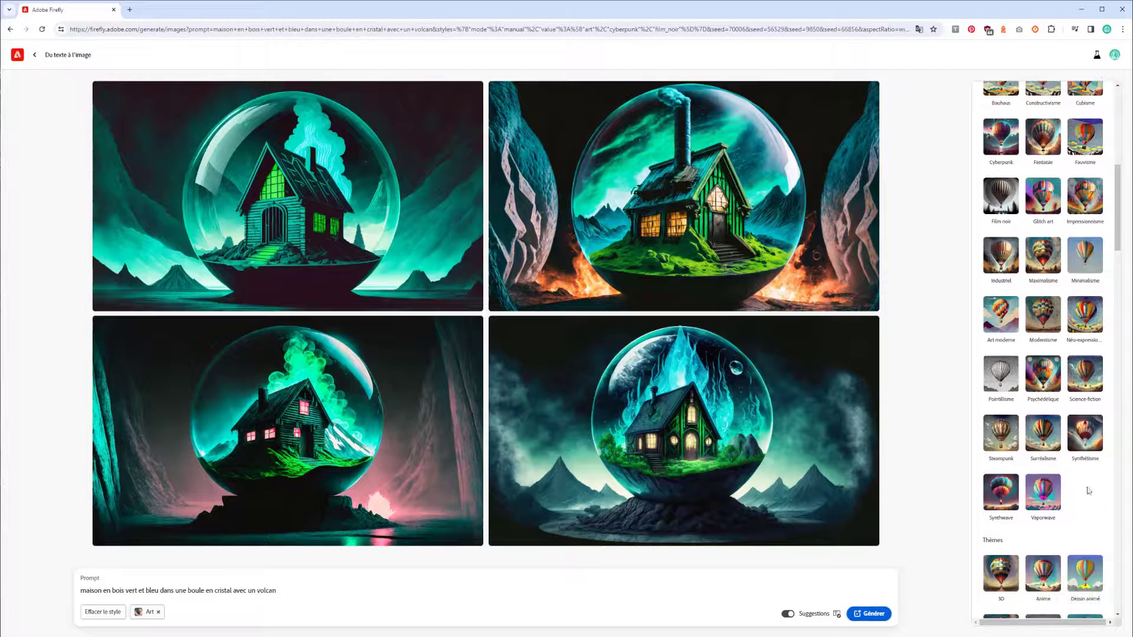
click(1043, 493)
scroll(1050, 501, down, 3)
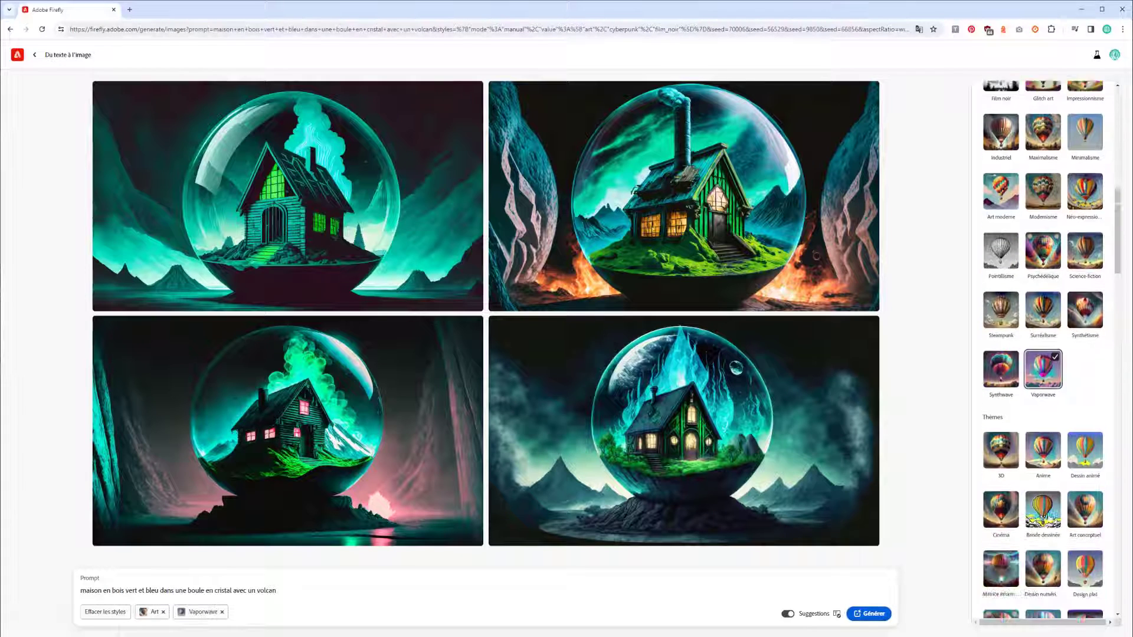
click(1001, 392)
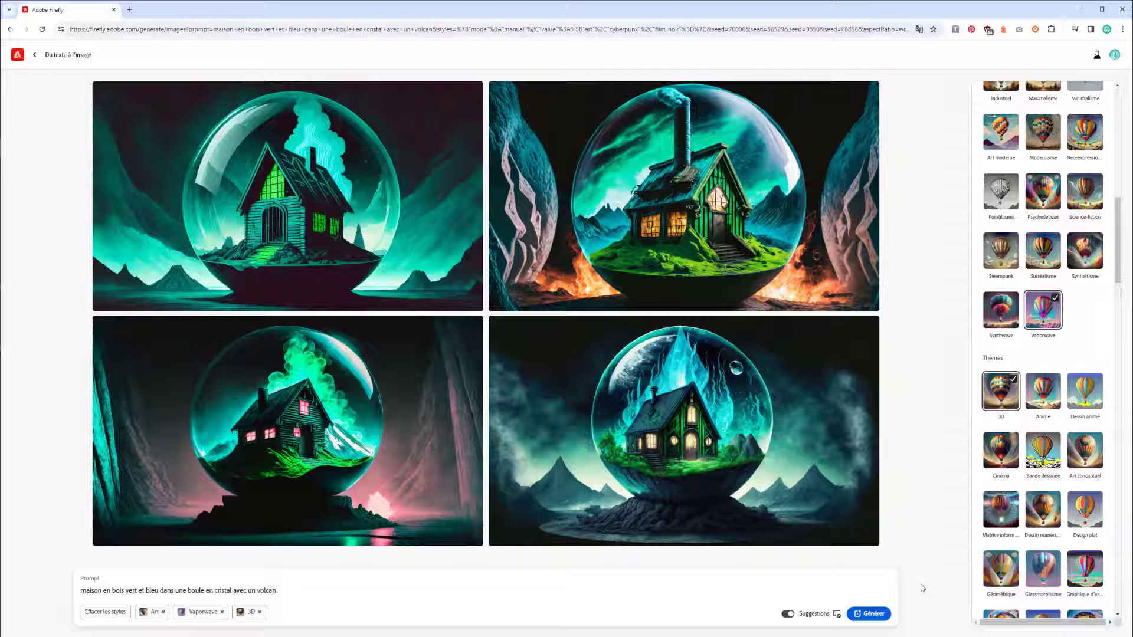
click(871, 616)
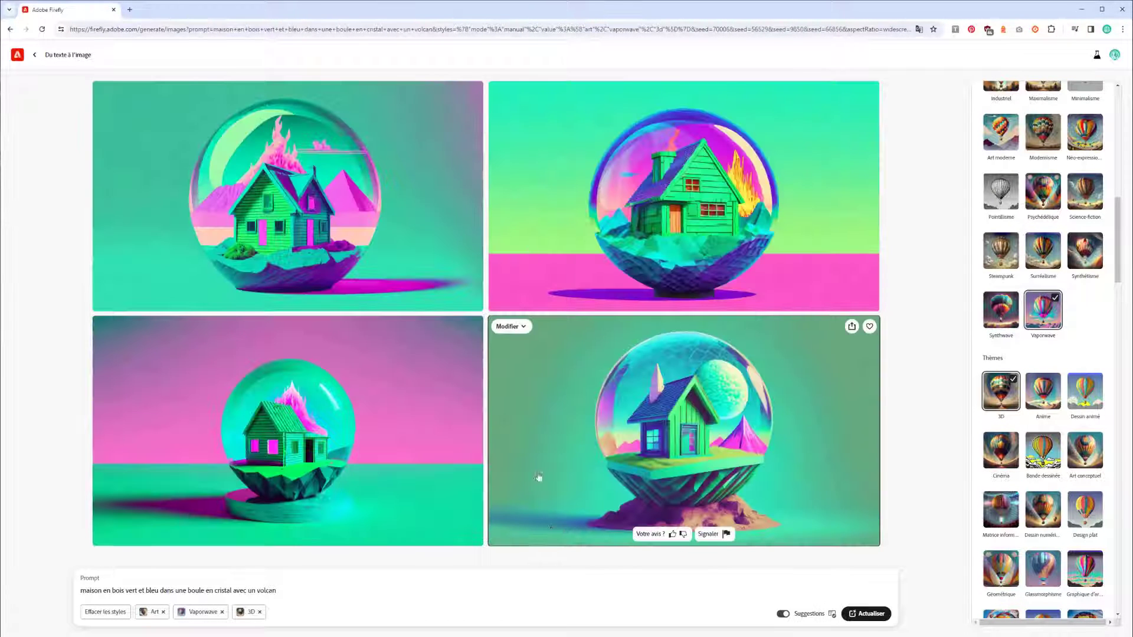
Generate the images without the Vaporwave effect, keeping Art and 3D, and again with the Cubisme effect added
click(1057, 328)
click(868, 614)
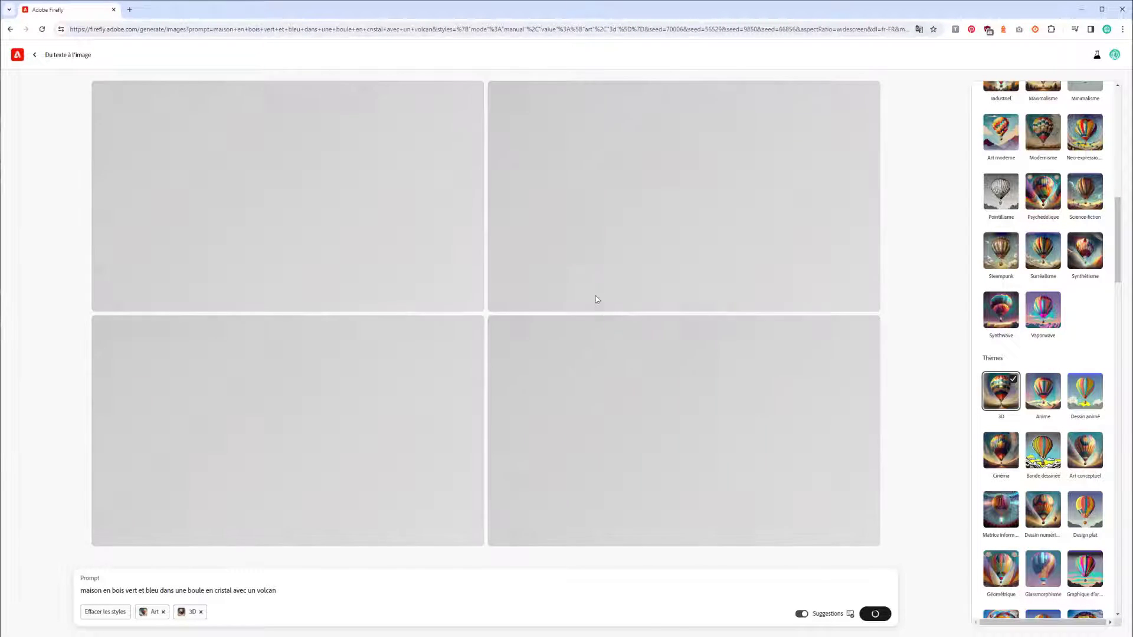
scroll(1083, 269, up, 1)
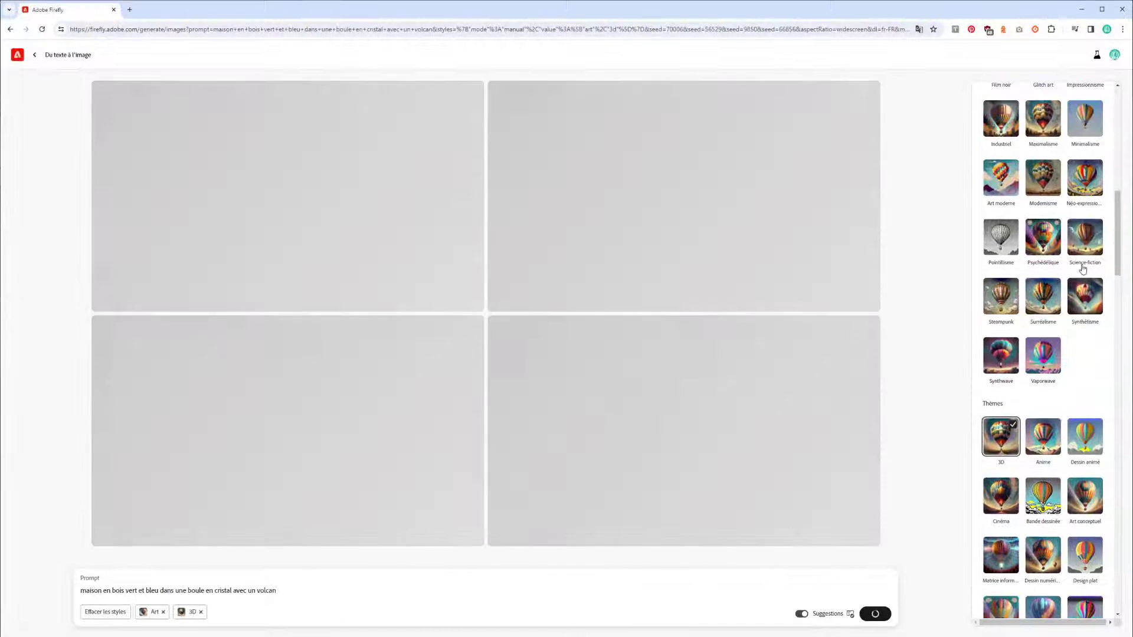
scroll(1056, 260, up, 1)
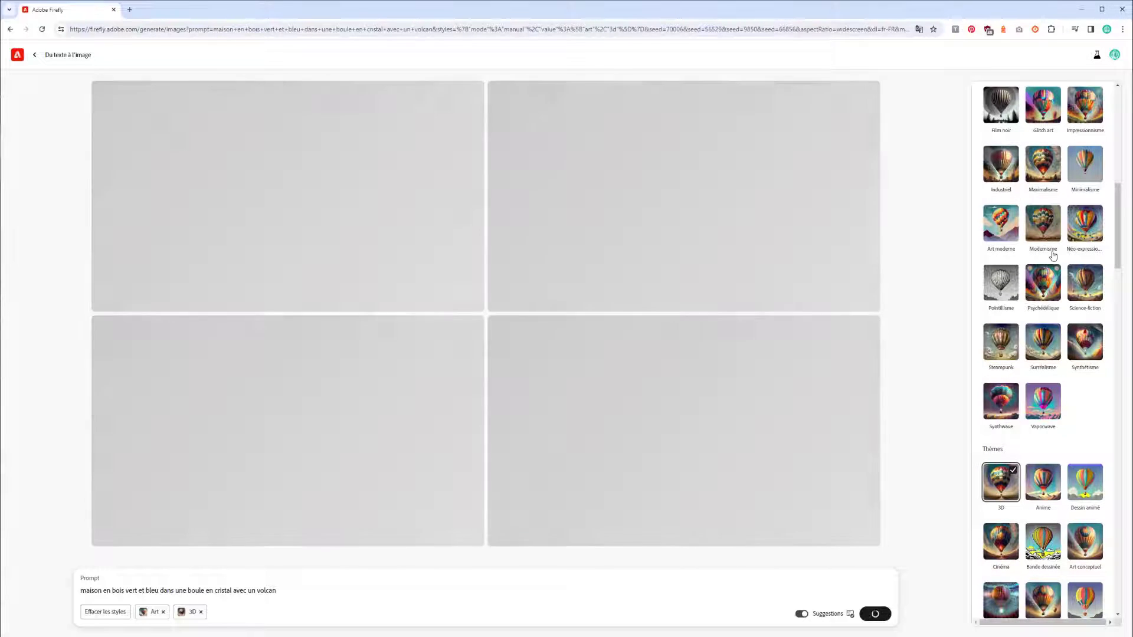
scroll(1050, 248, up, 3)
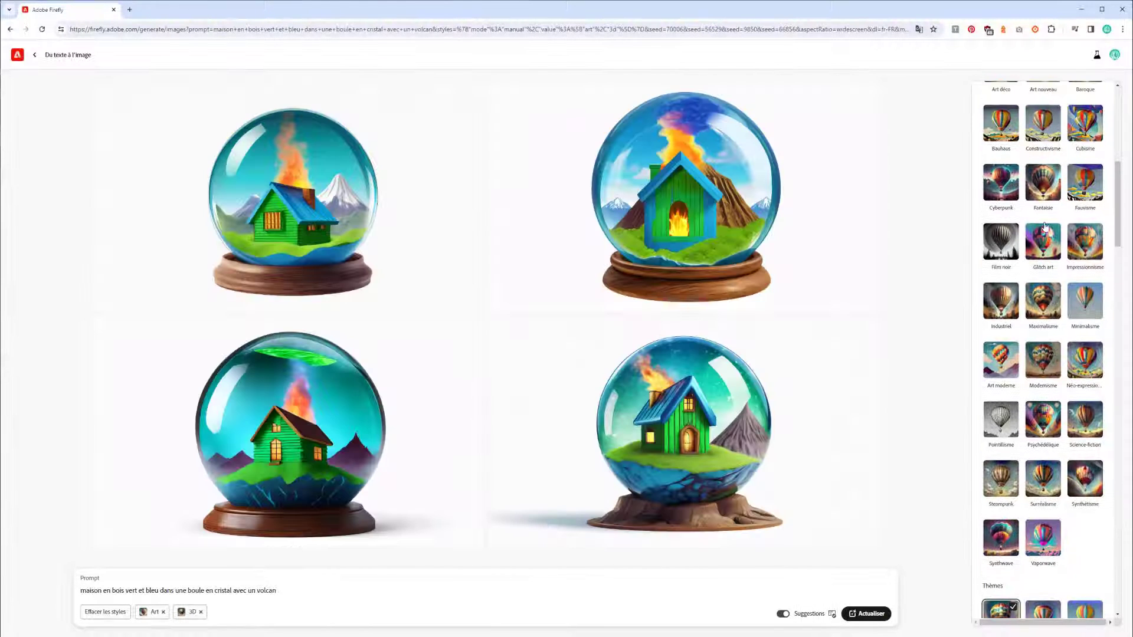
scroll(1018, 282, down, 1)
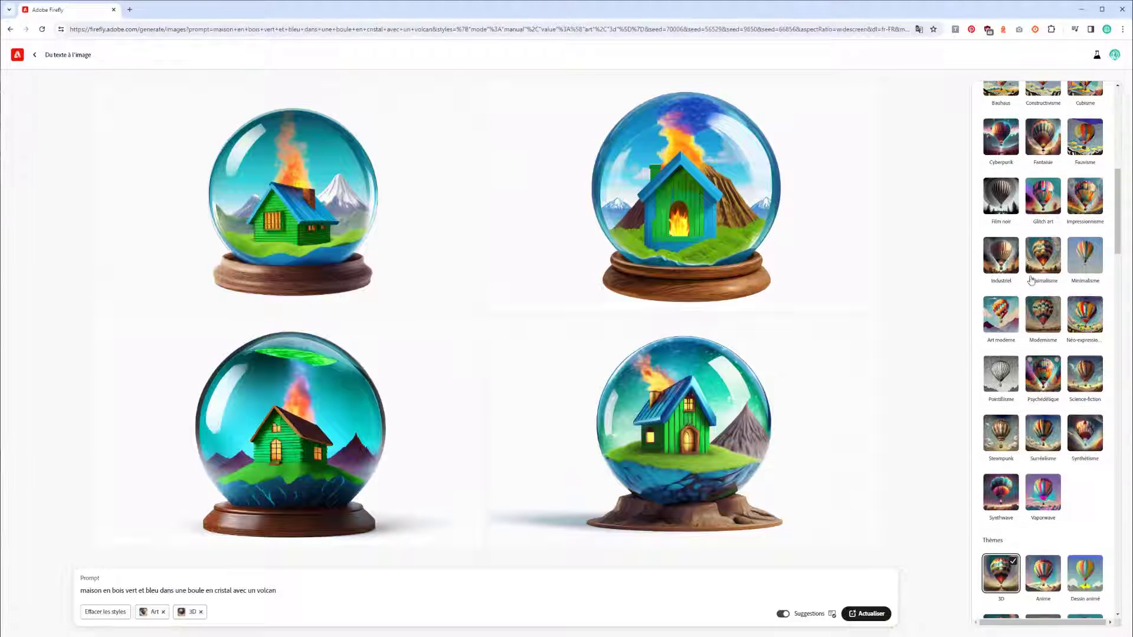
scroll(1018, 202, up, 3)
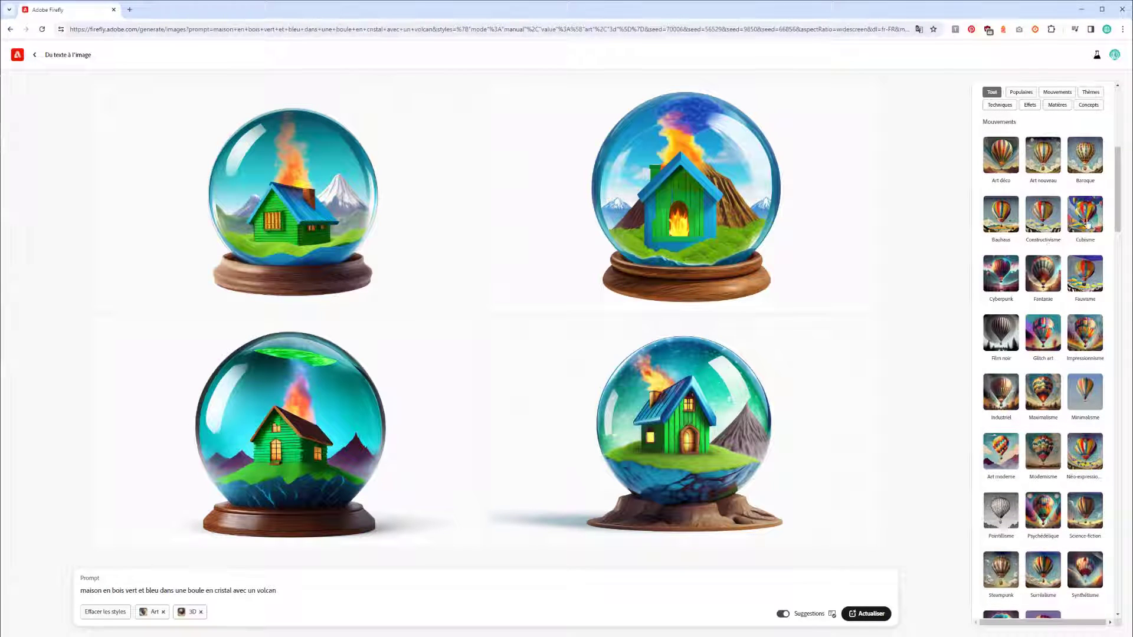
click(1089, 223)
click(867, 614)
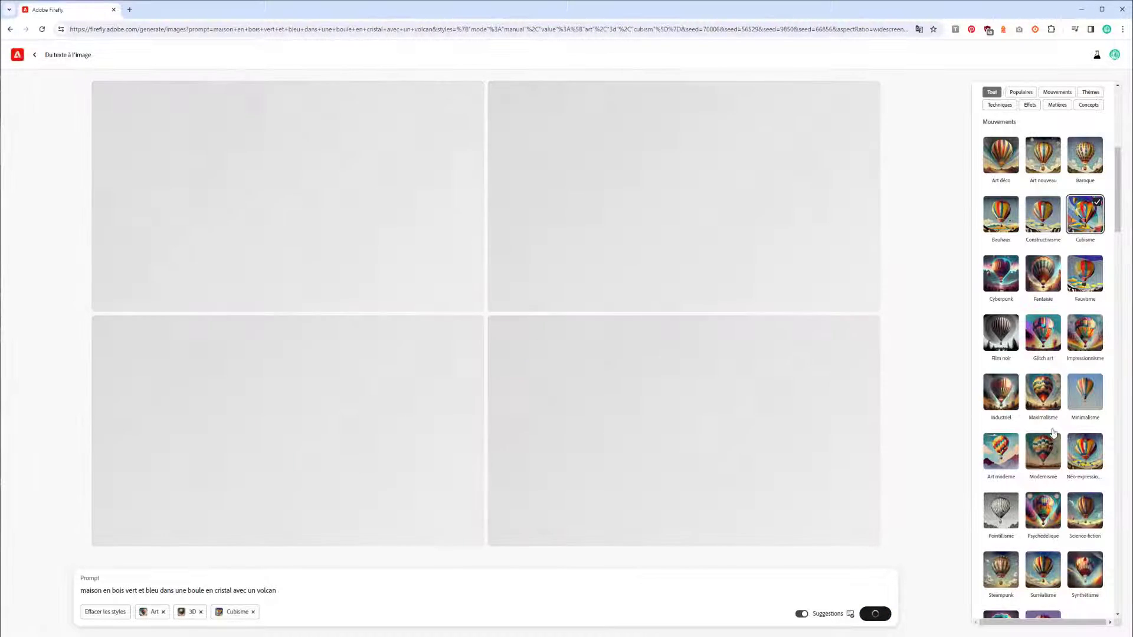
Replace the 3D effect with Pixel art, keeping Art and Cubisme, and generate the images
scroll(1054, 433, down, 3)
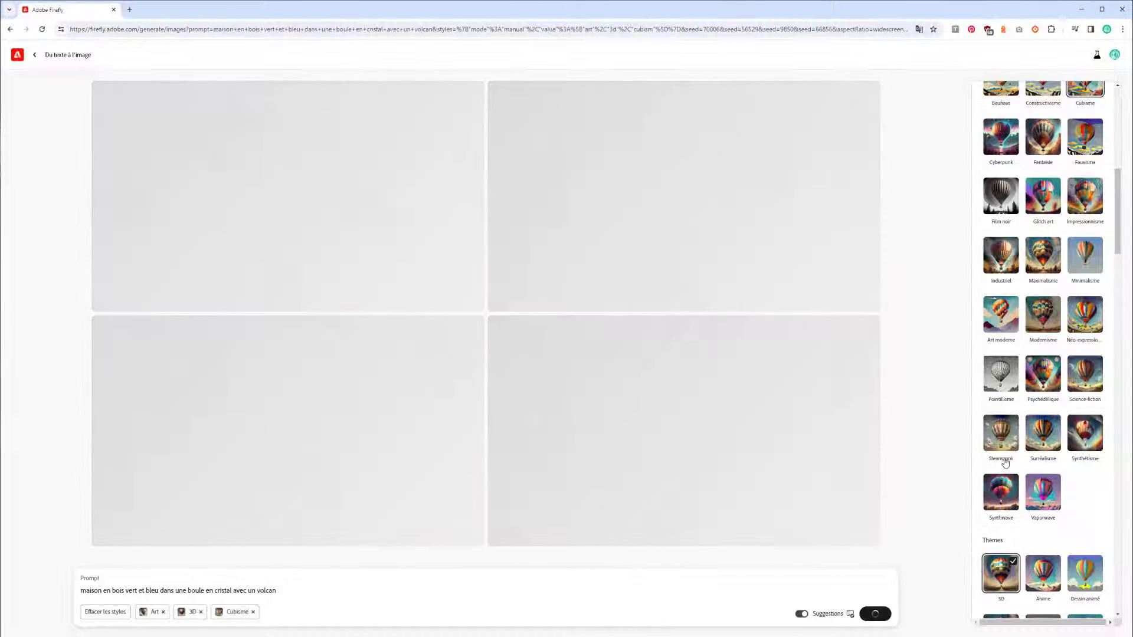
scroll(1004, 463, down, 2)
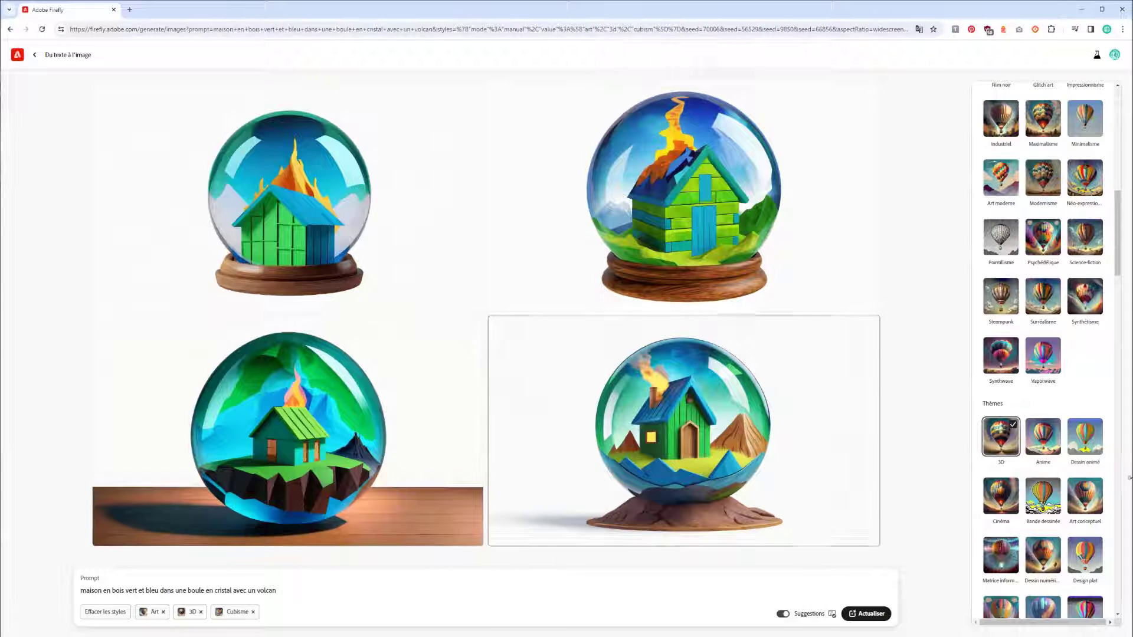
scroll(1048, 468, down, 2)
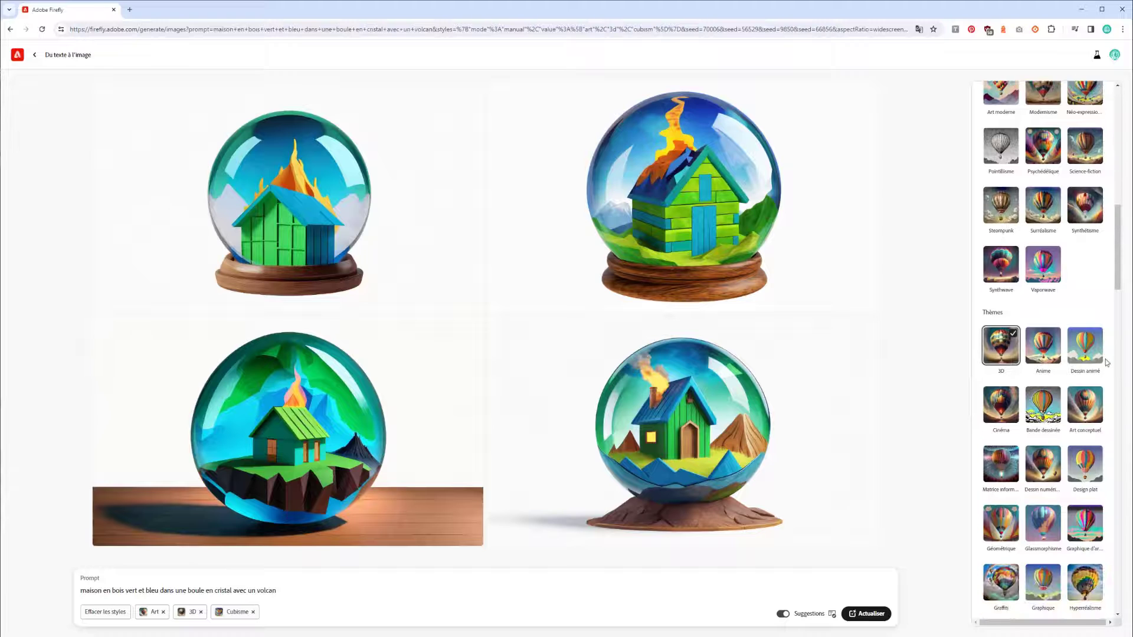
click(1012, 357)
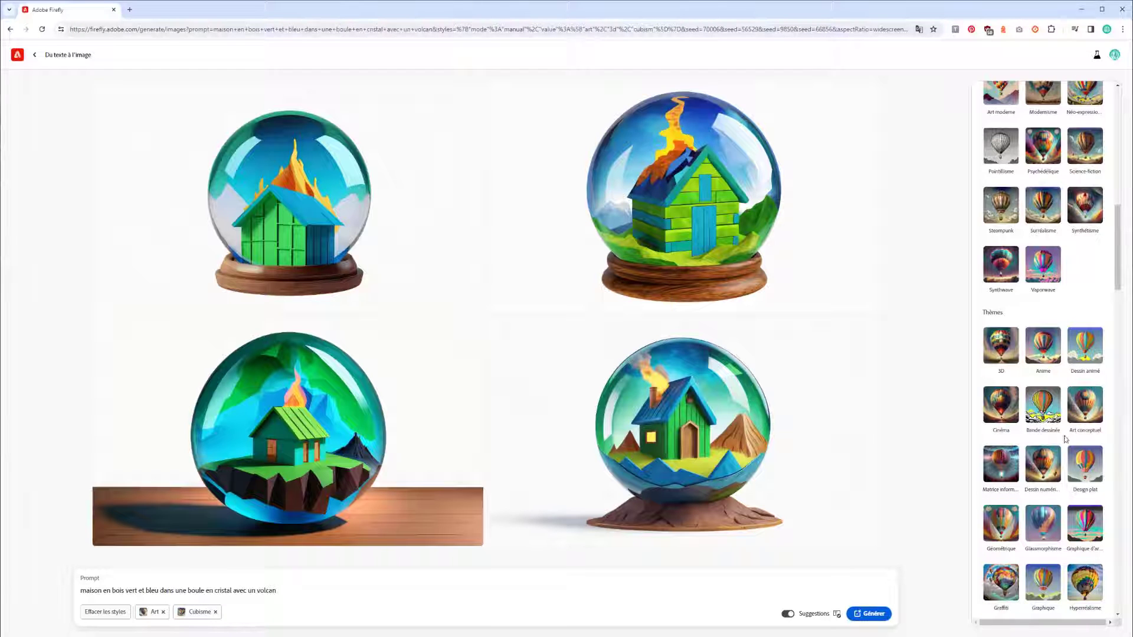
scroll(1065, 440, down, 4)
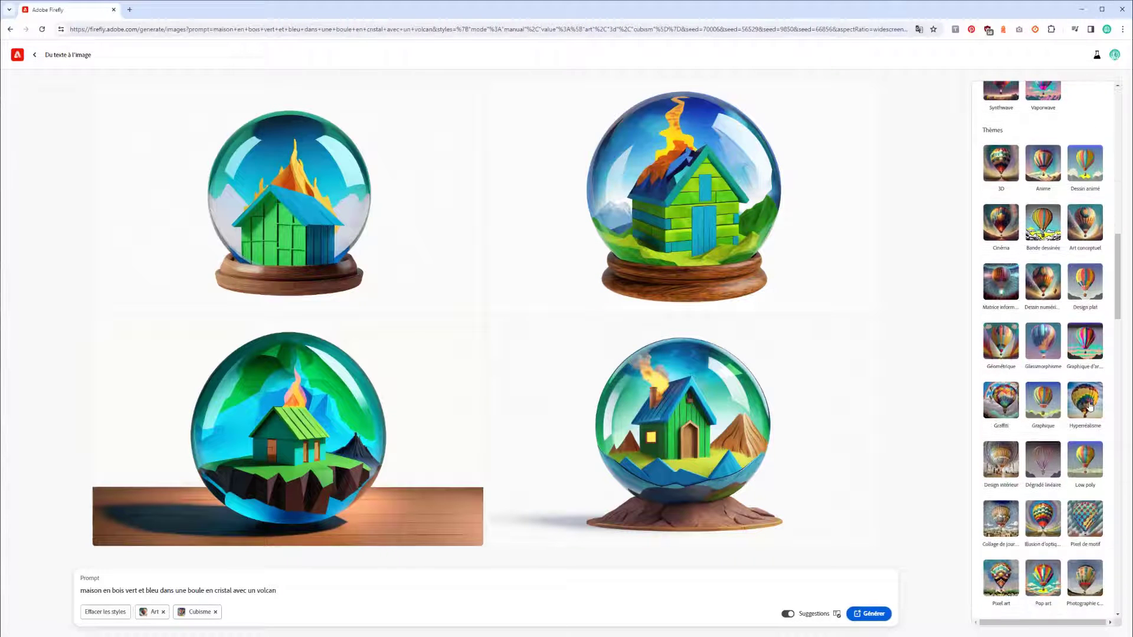
click(1089, 406)
click(1084, 410)
scroll(1101, 473, down, 1)
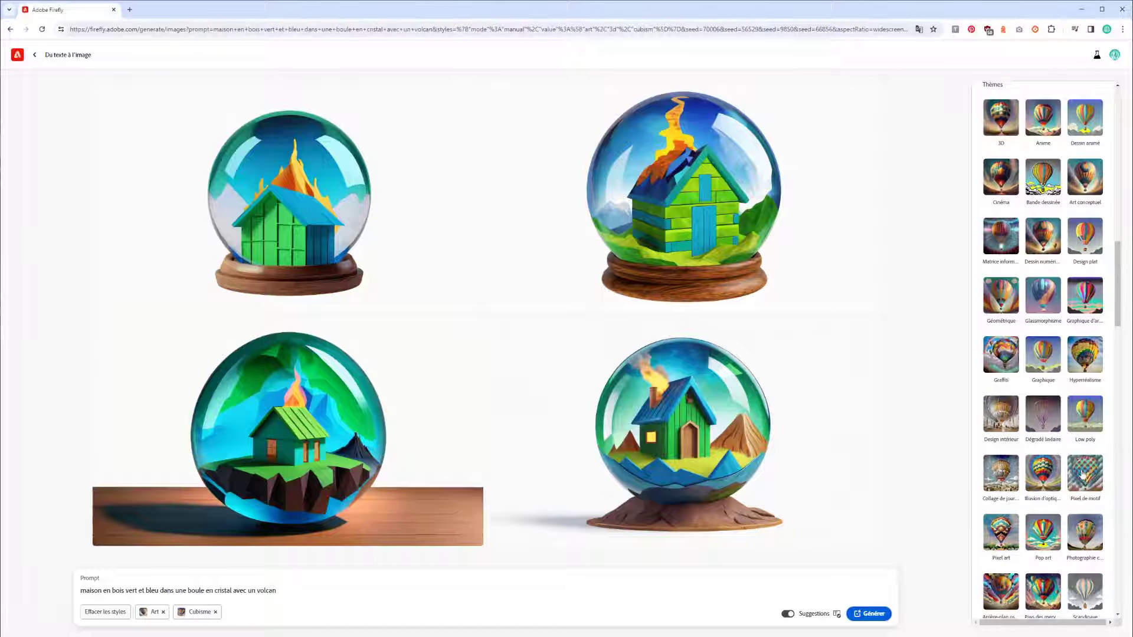
click(1001, 542)
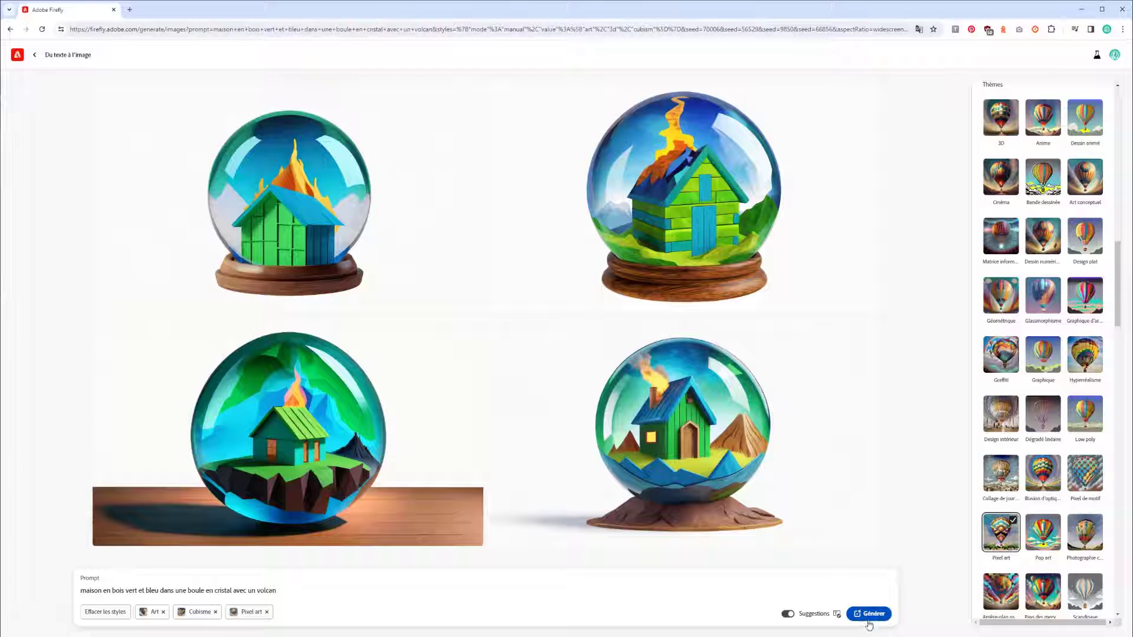
click(871, 615)
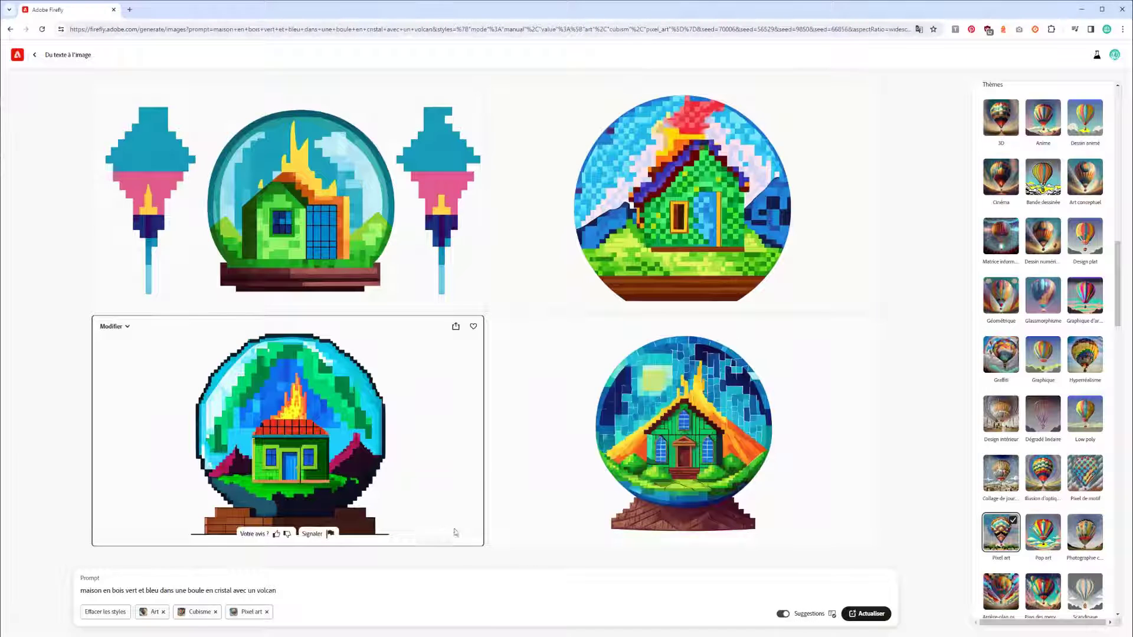
Regenerate the images without the Cubisme effect, keeping Art and Pixel art, and look through the remaining effects down to Concepts
click(215, 613)
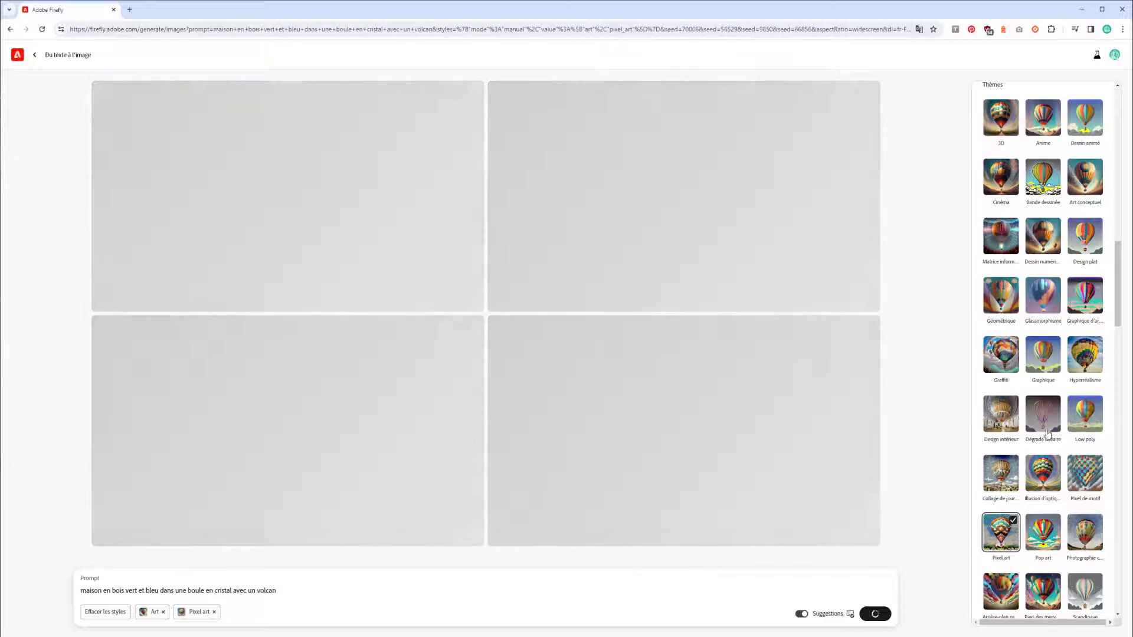
scroll(1047, 433, down, 4)
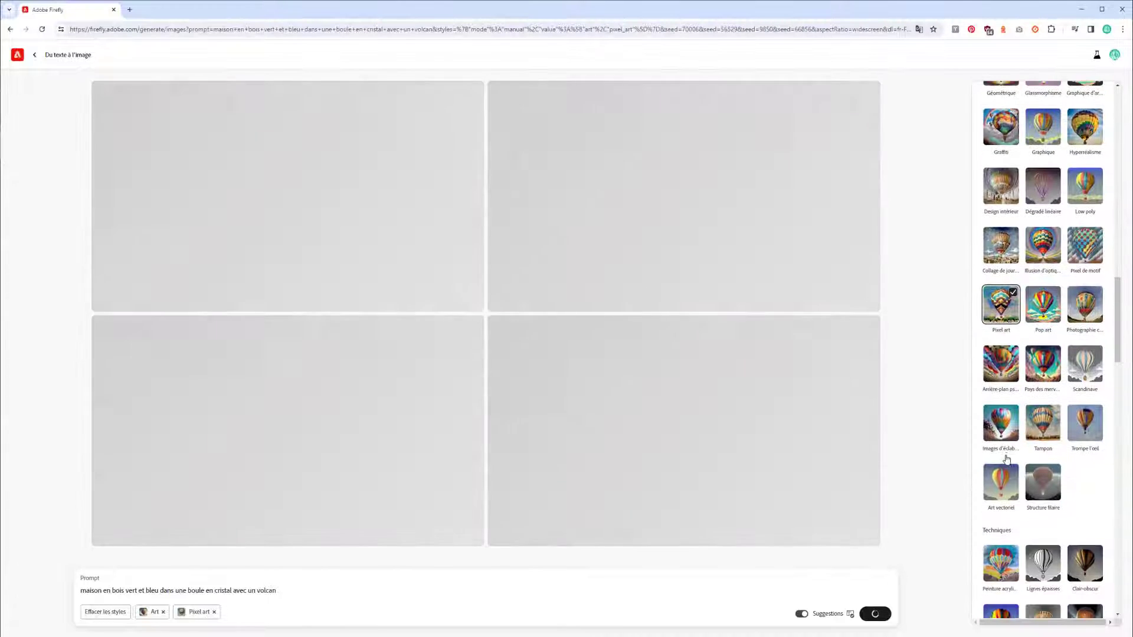
scroll(1009, 460, down, 3)
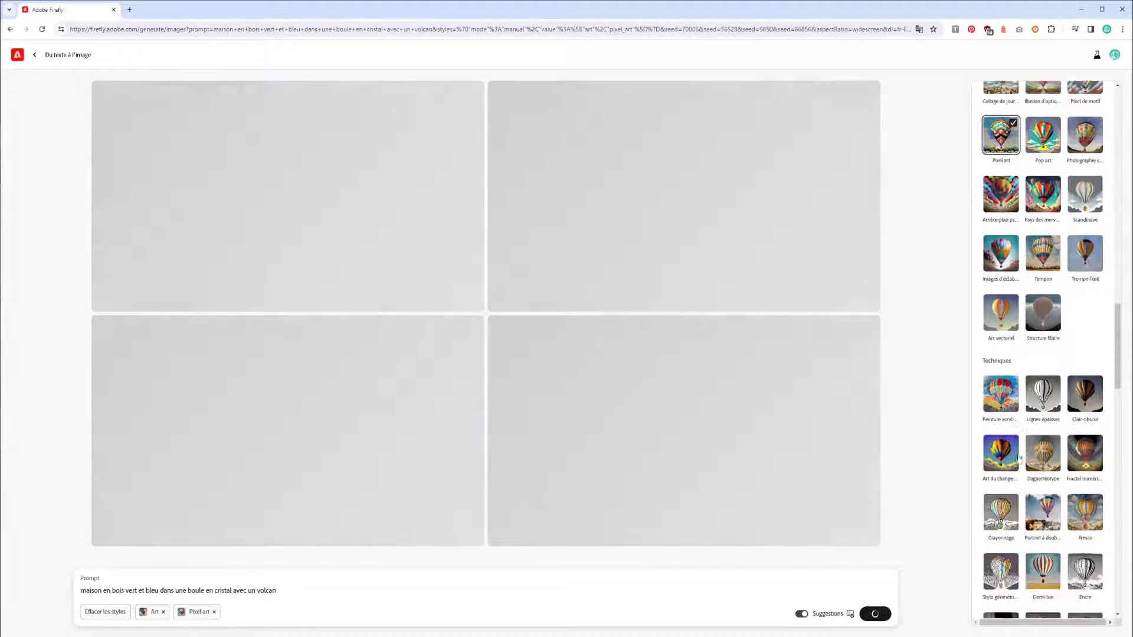
scroll(1020, 458, down, 5)
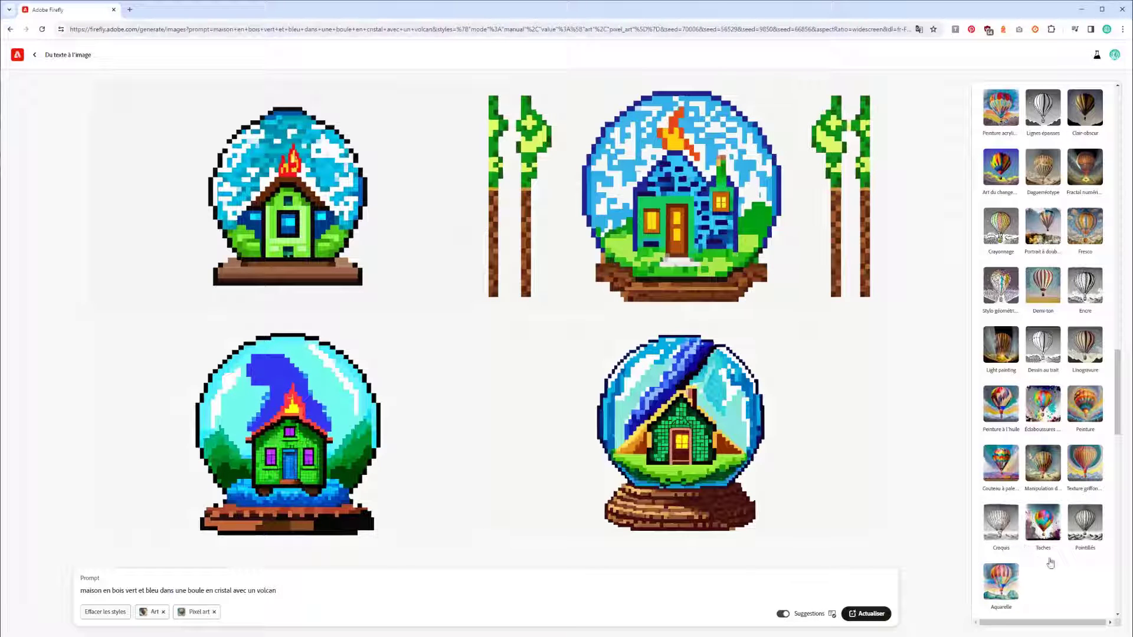
scroll(1011, 466, down, 3)
scroll(1011, 470, down, 12)
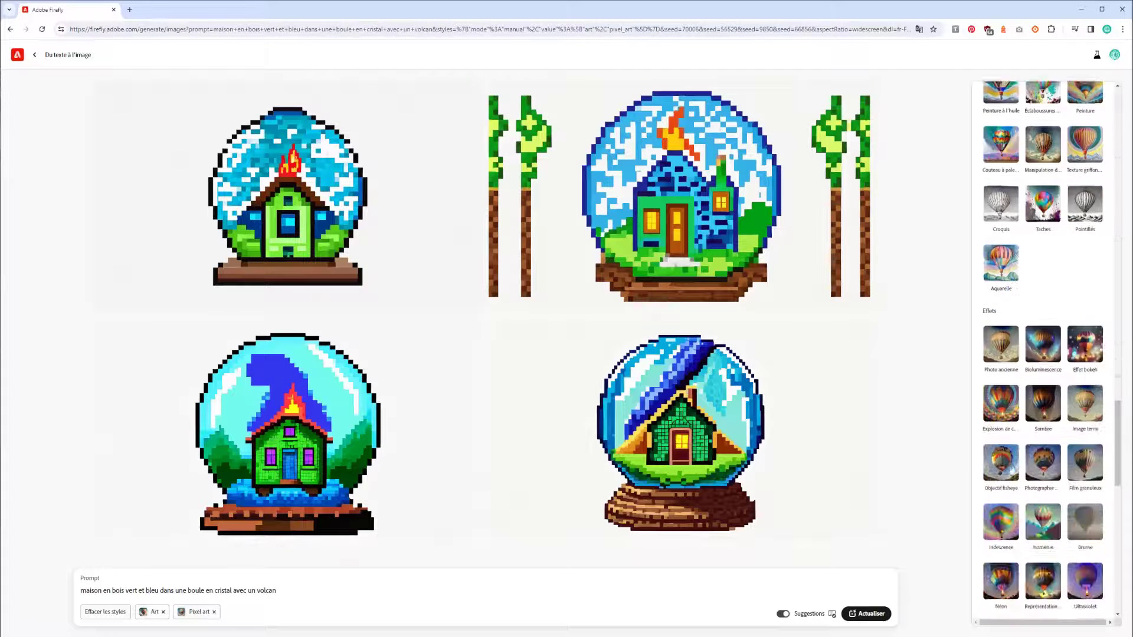
scroll(1016, 453, down, 10)
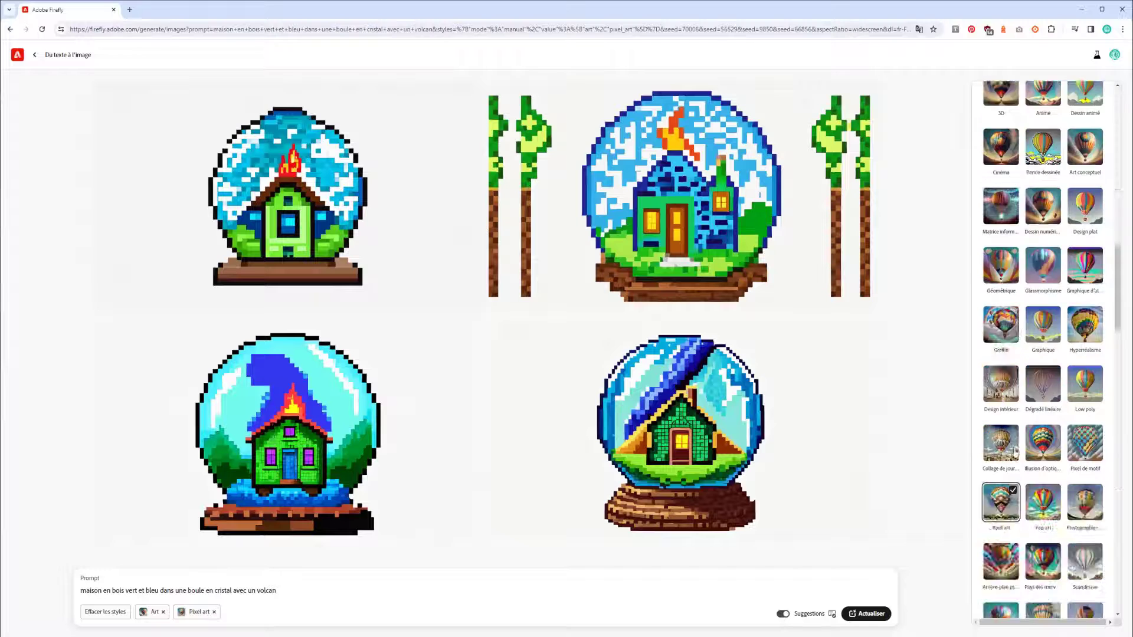
scroll(1012, 431, down, 2)
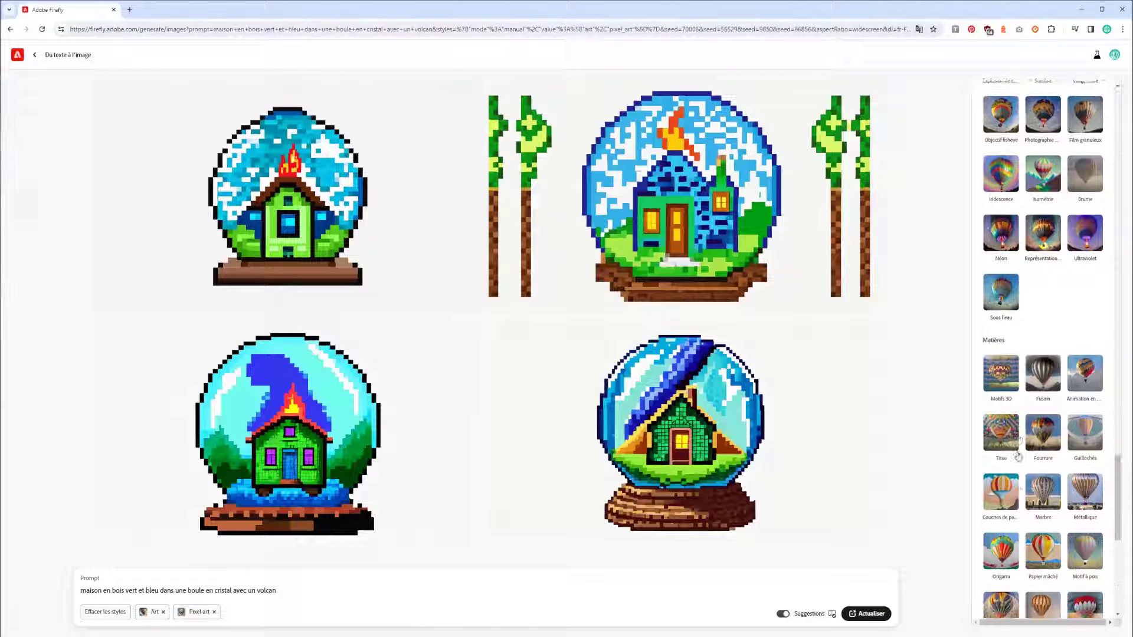
scroll(1034, 468, down, 5)
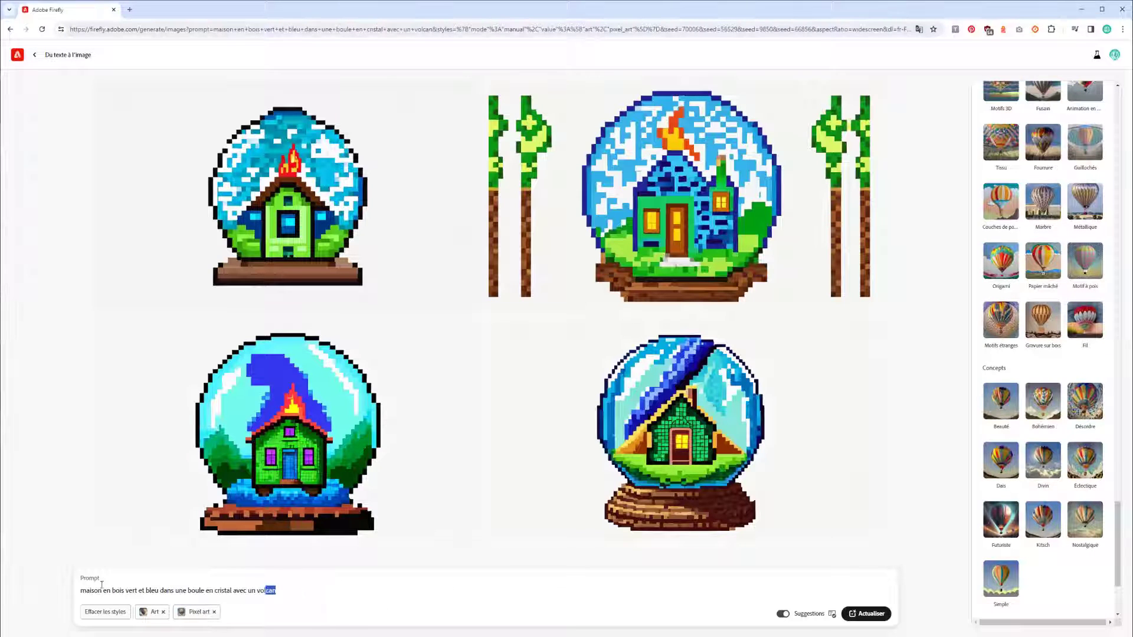
Replace the prompt with "portrait de grand mere dans une cuisine style année 60 prise au smartphone" and remove the Art and Pixel art styles
drag(101, 585, 9, 585)
text(portra)
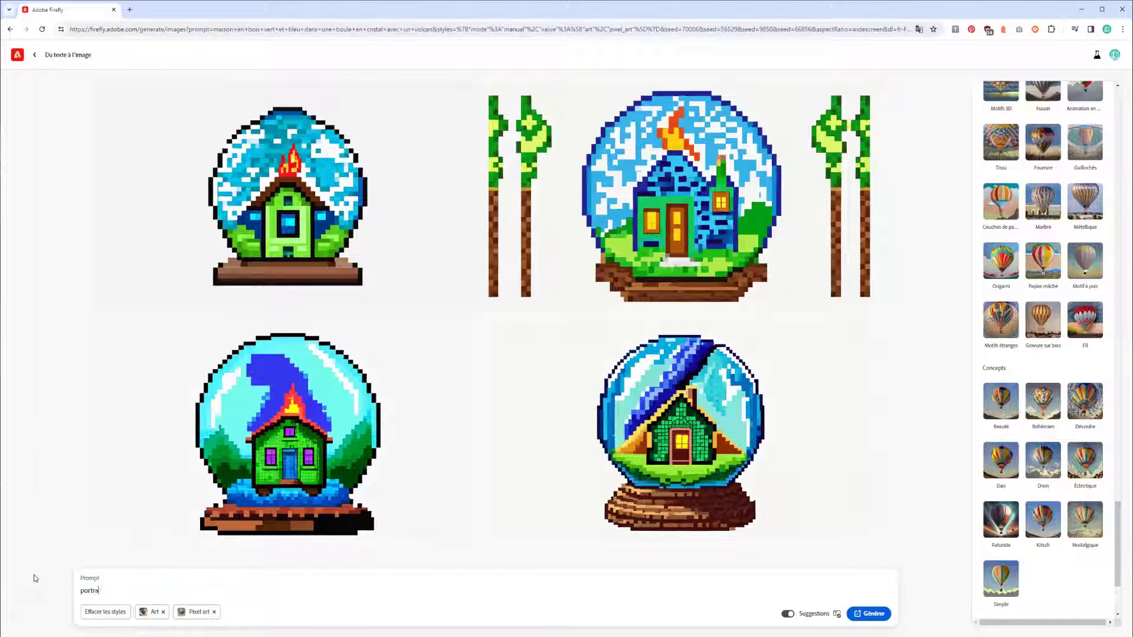
text(it de gr)
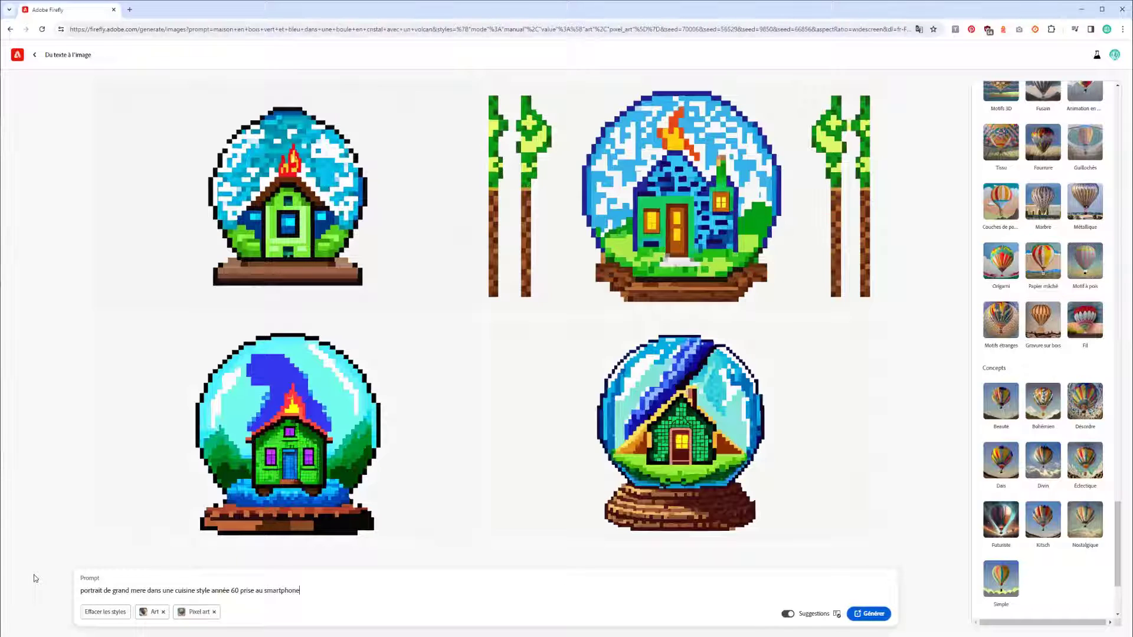
click(163, 613)
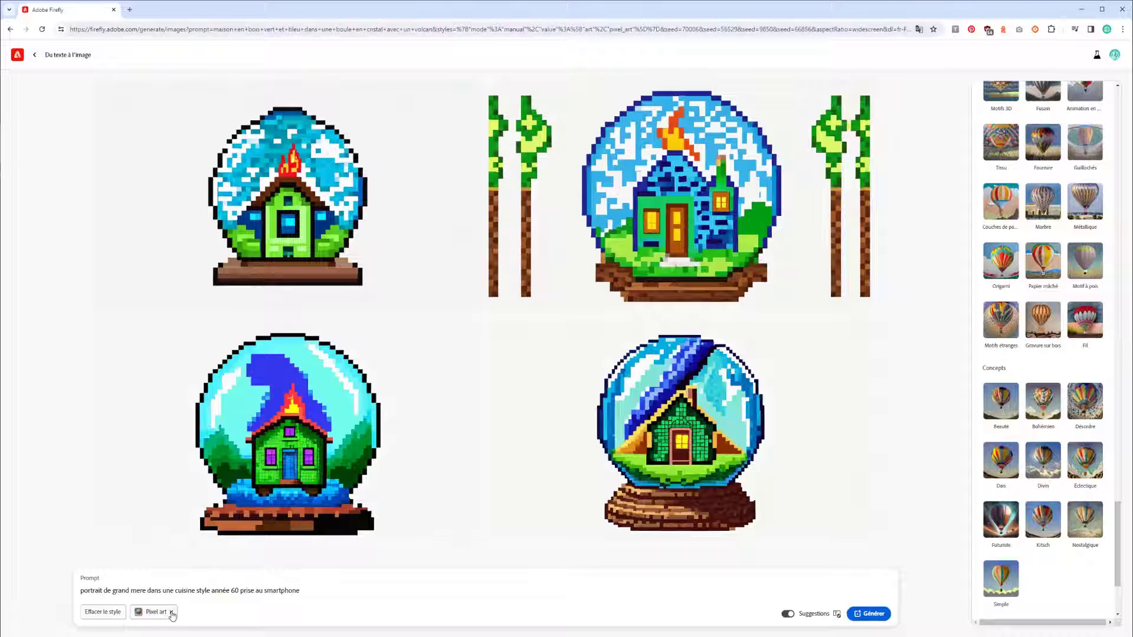
click(171, 612)
Set the content type to Photo and lower the visual intensity to about the middle of its range
scroll(1059, 417, up, 15)
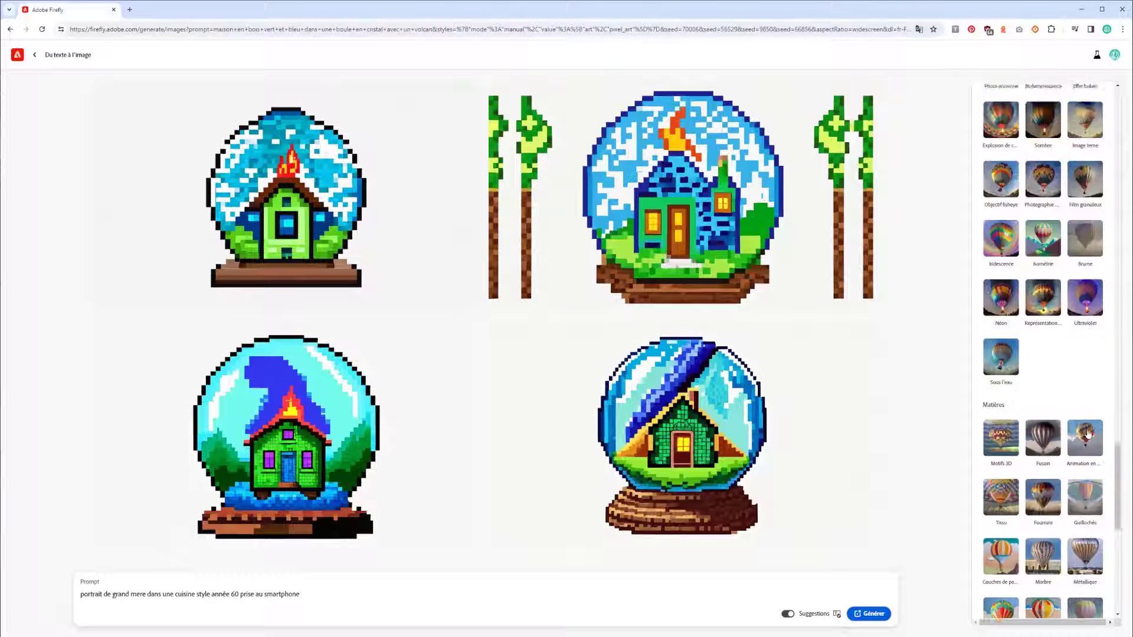
scroll(1075, 417, up, 2)
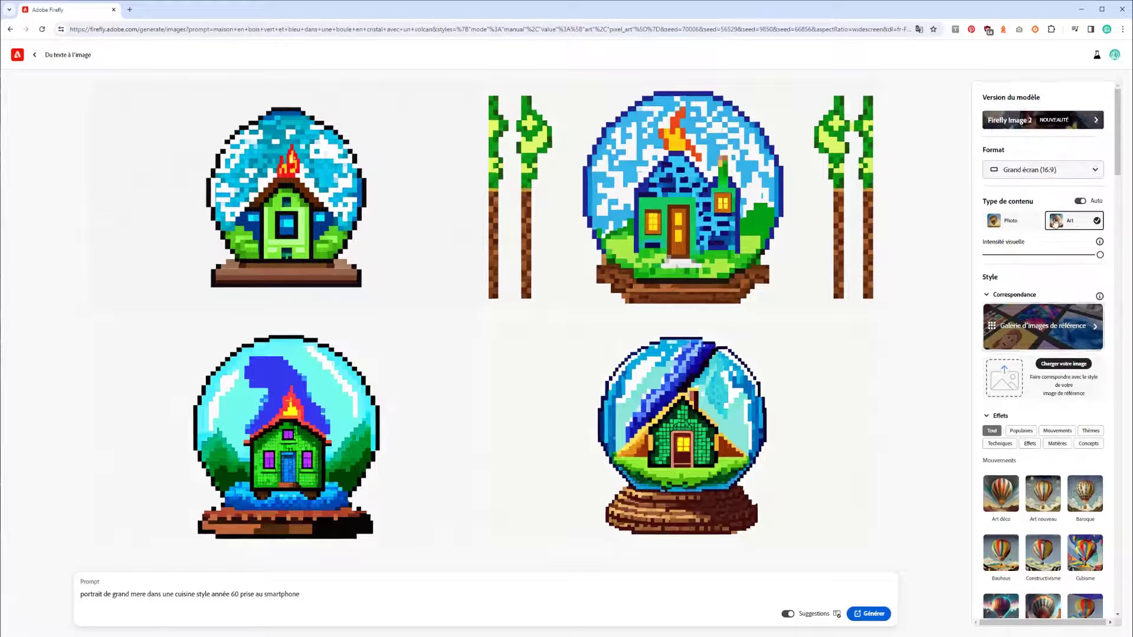
click(1039, 221)
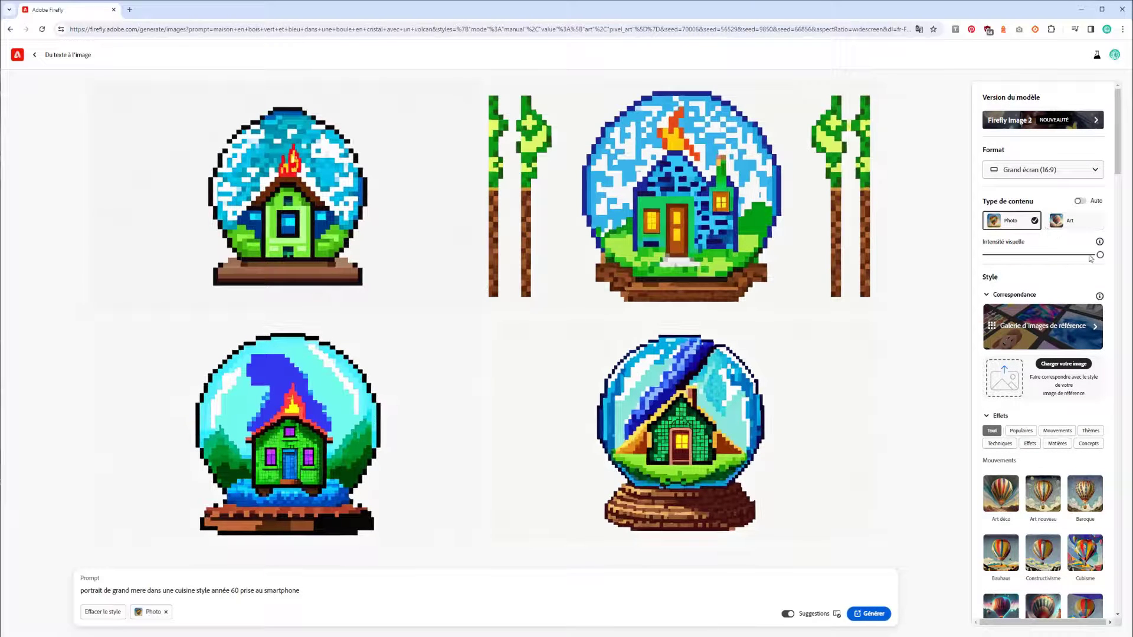
drag(1095, 257, 1046, 256)
Add the Film granuleux effect from the Effets group to the prompt's styles
scroll(1052, 335, down, 5)
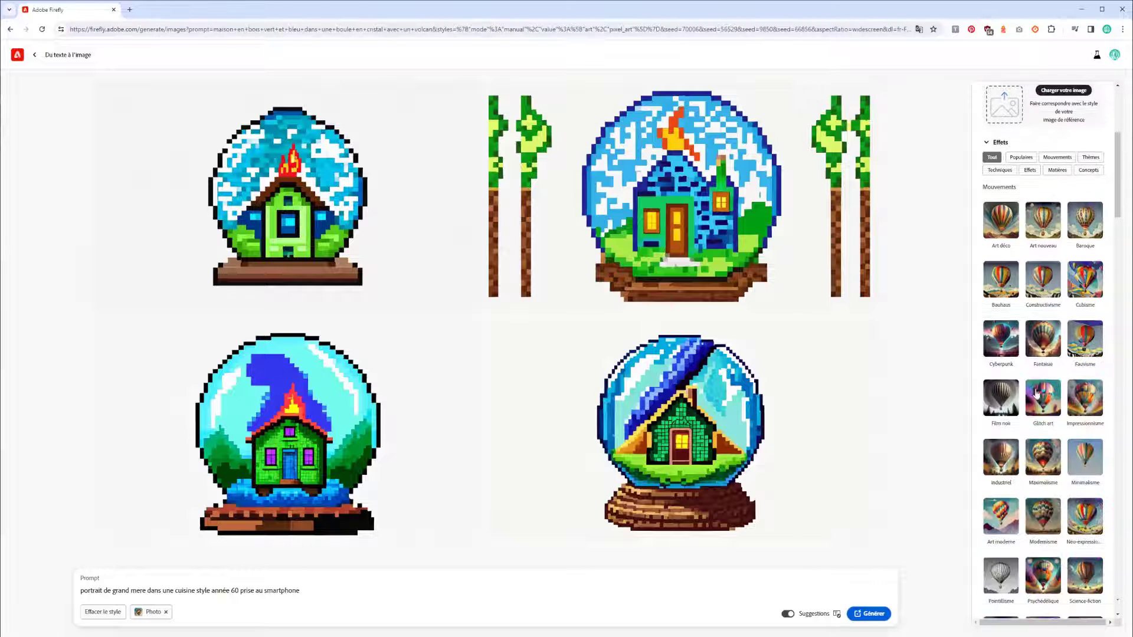
scroll(1037, 385, down, 10)
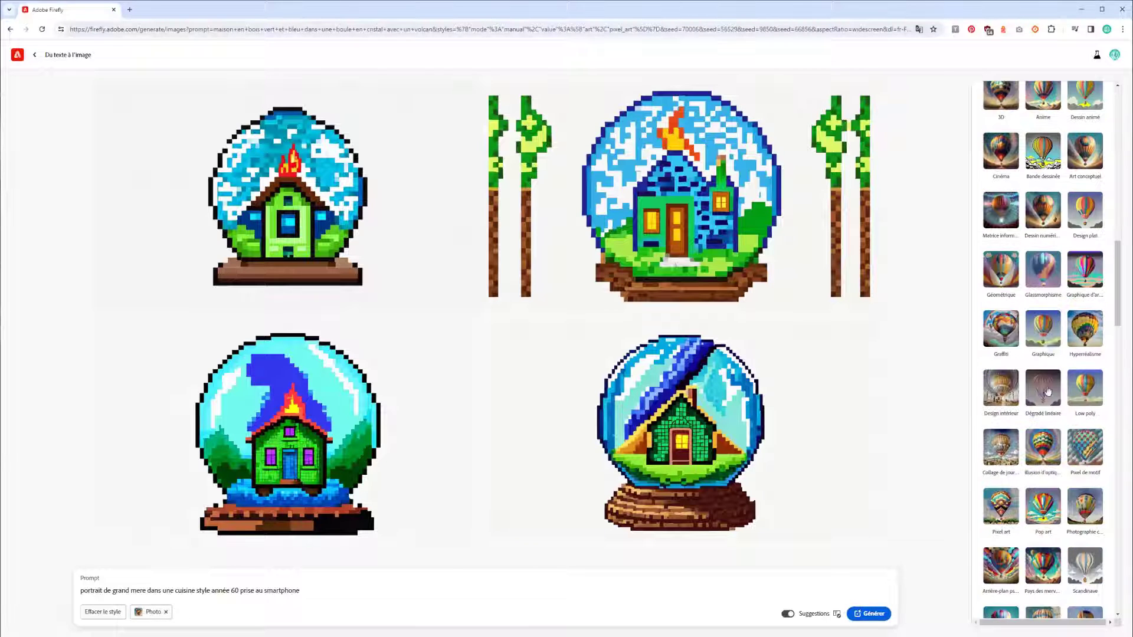
scroll(1085, 356, down, 10)
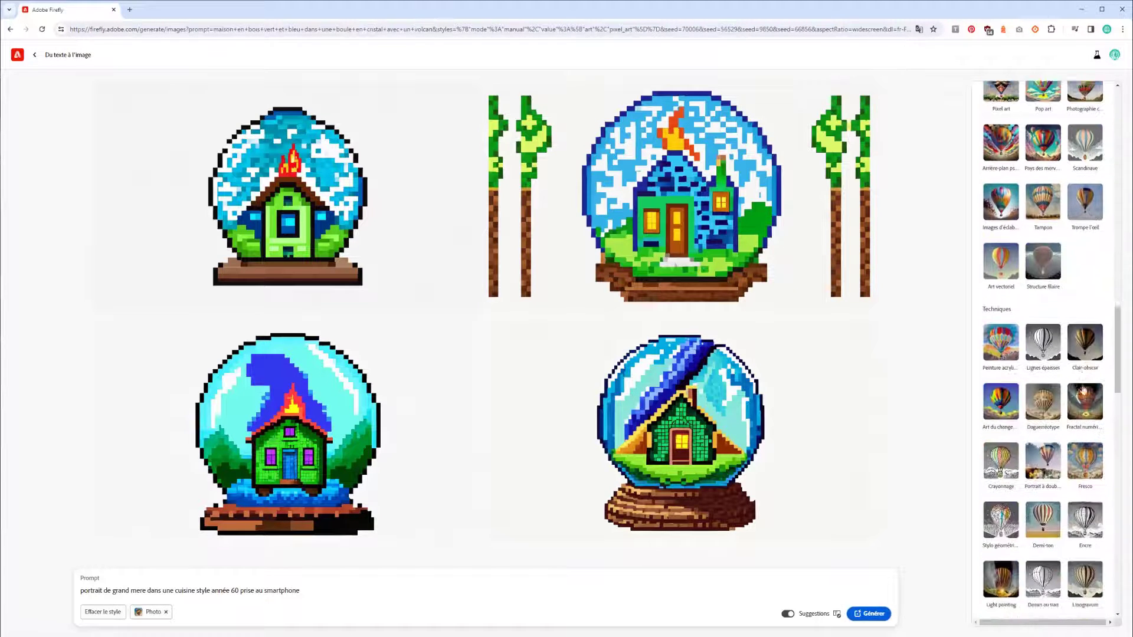
scroll(1085, 393, down, 7)
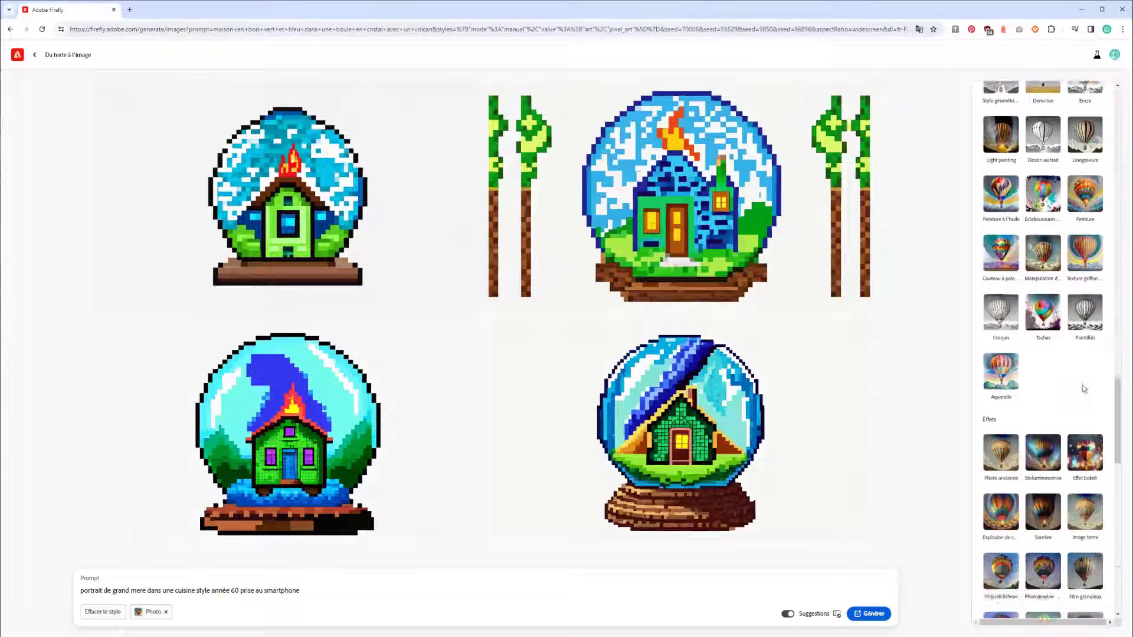
scroll(1081, 385, down, 2)
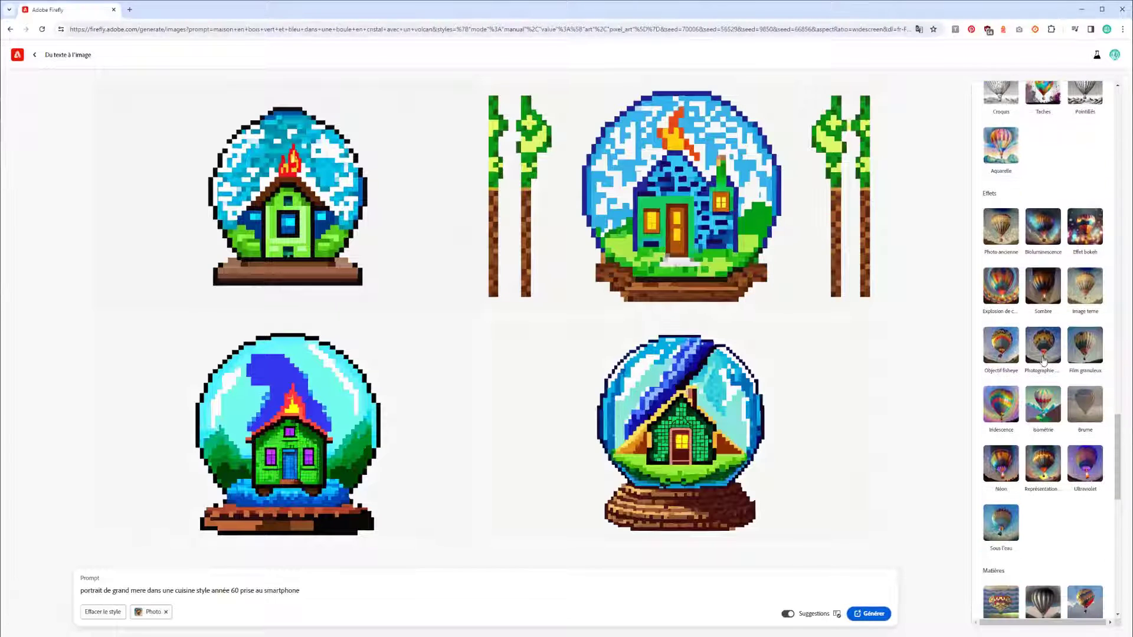
click(1085, 356)
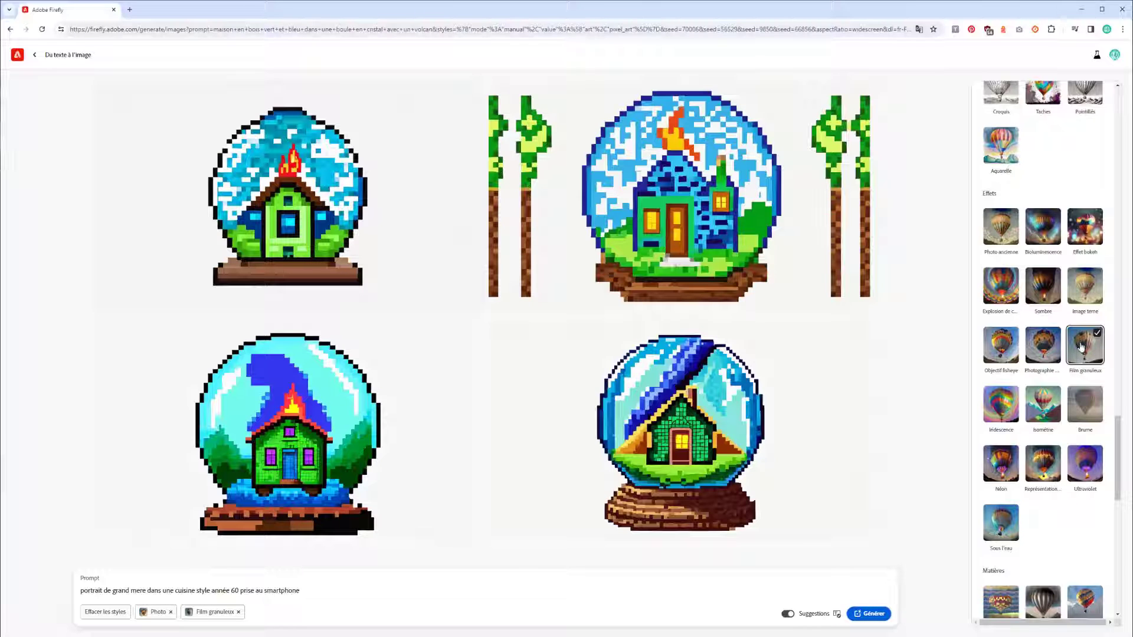
Add the Kitsch style from the Concepts group
scroll(1081, 348, down, 2)
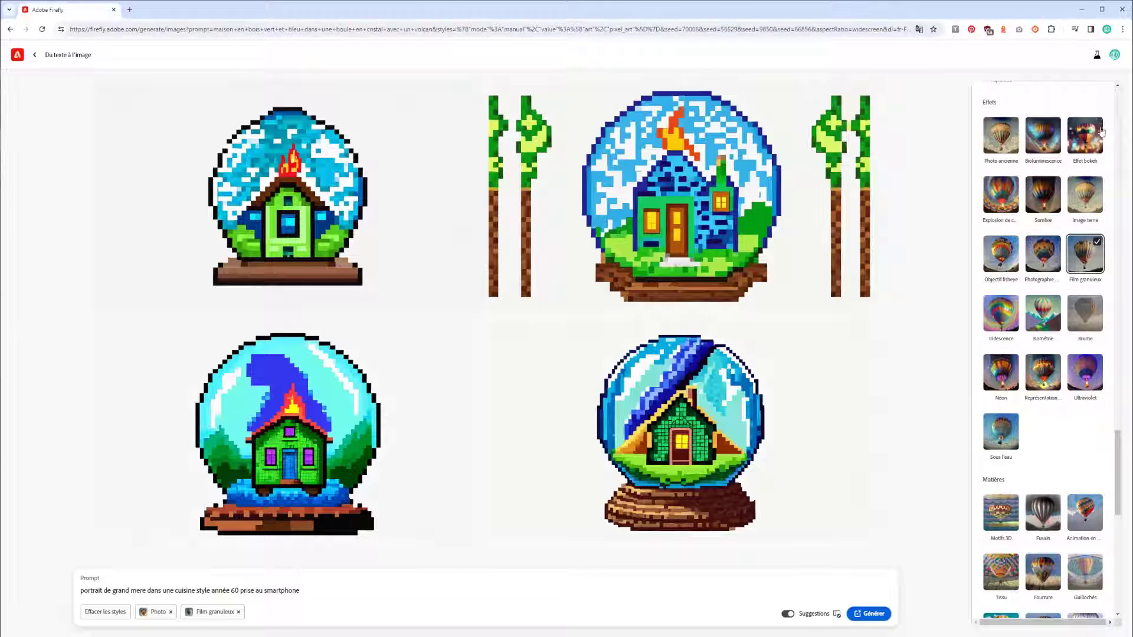
scroll(1044, 330, down, 5)
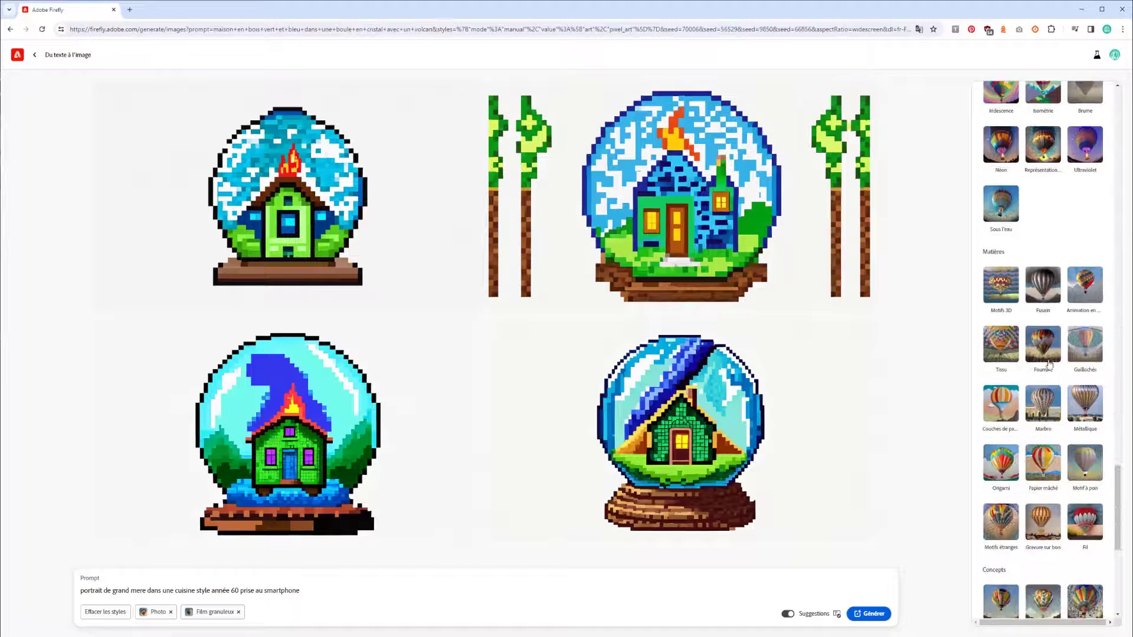
scroll(1038, 388, down, 3)
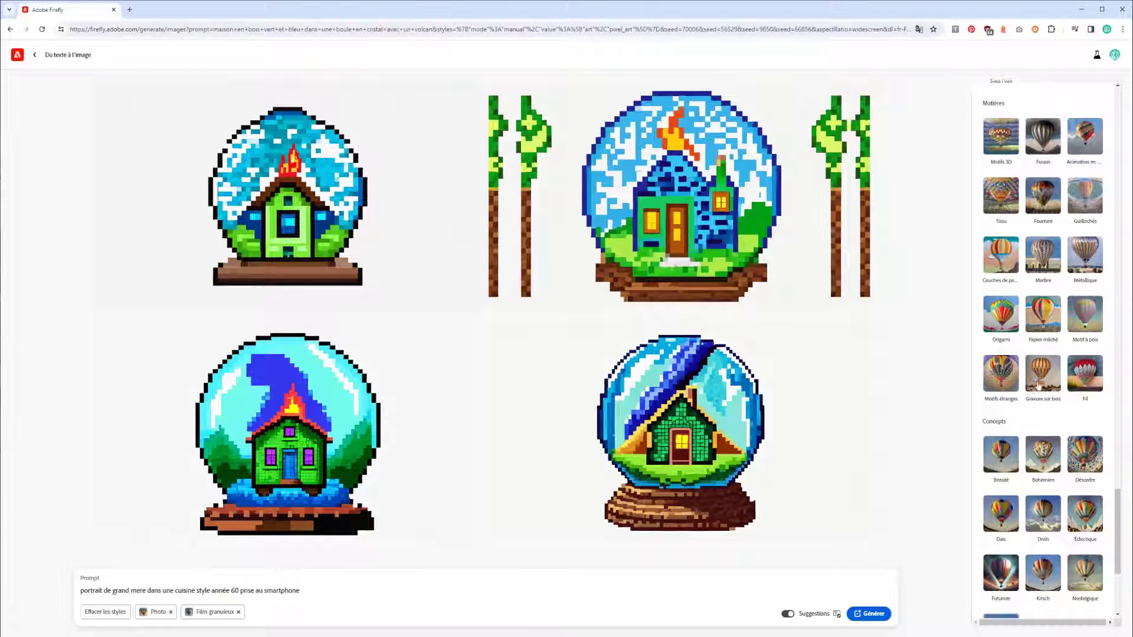
scroll(1060, 431, down, 1)
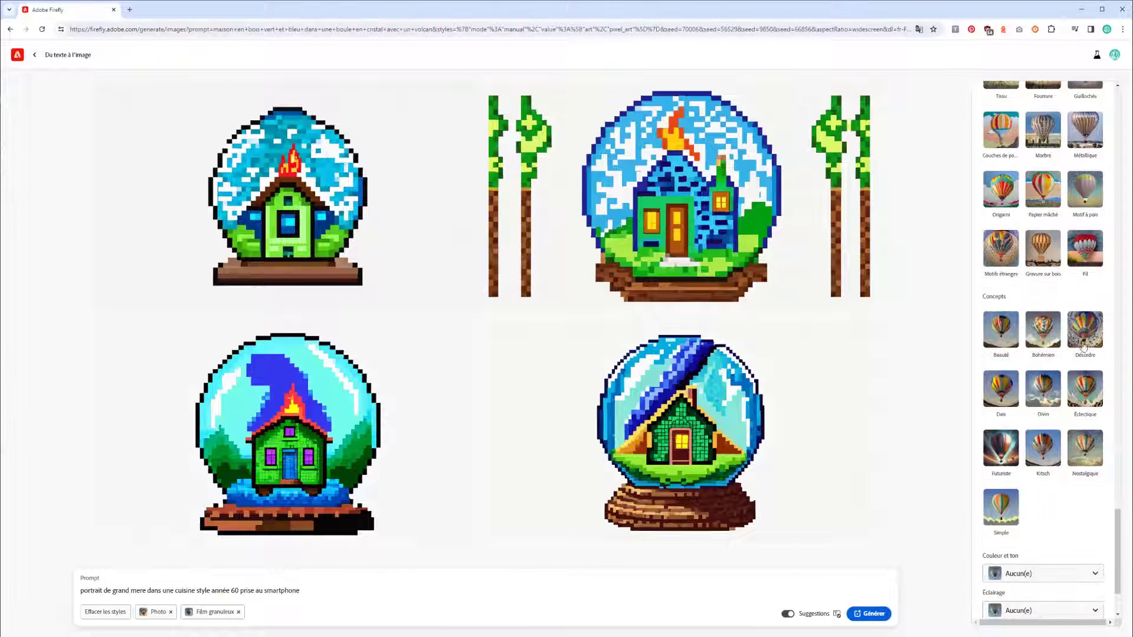
scroll(1021, 390, down, 1)
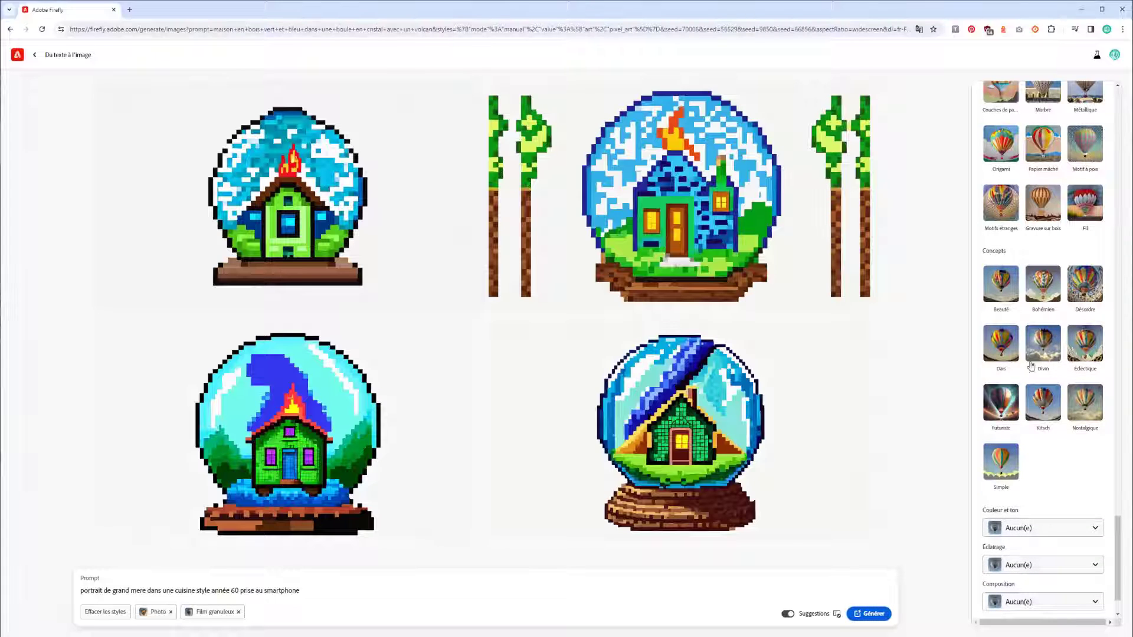
click(1042, 404)
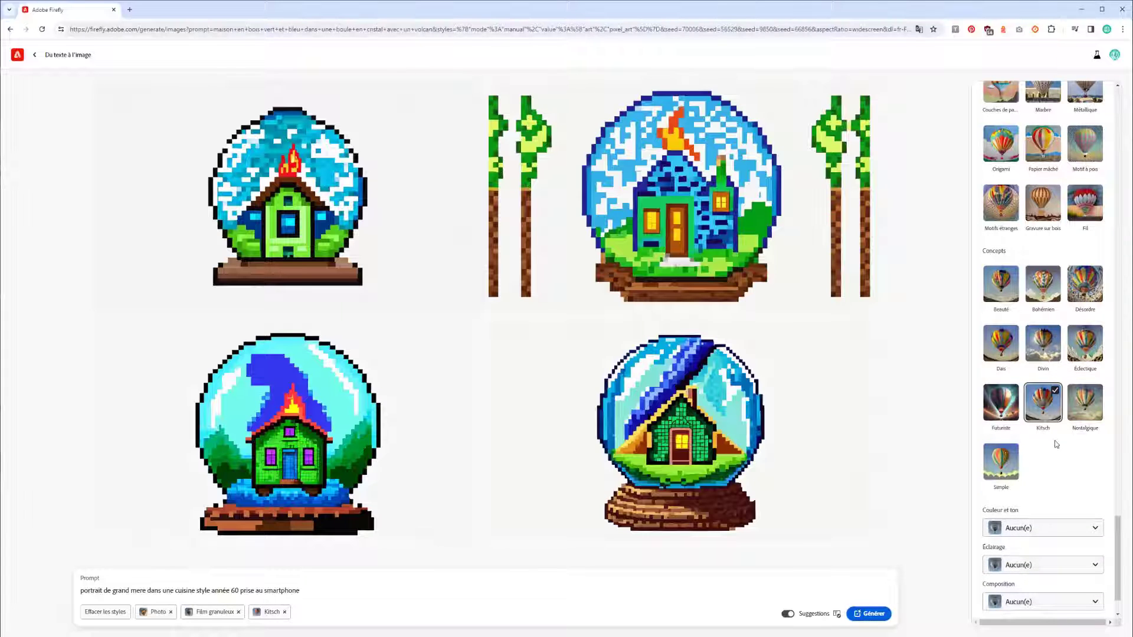
Set the colour and tone to Doré and the lighting to Heure dorée
scroll(1056, 444, down, 1)
click(1028, 468)
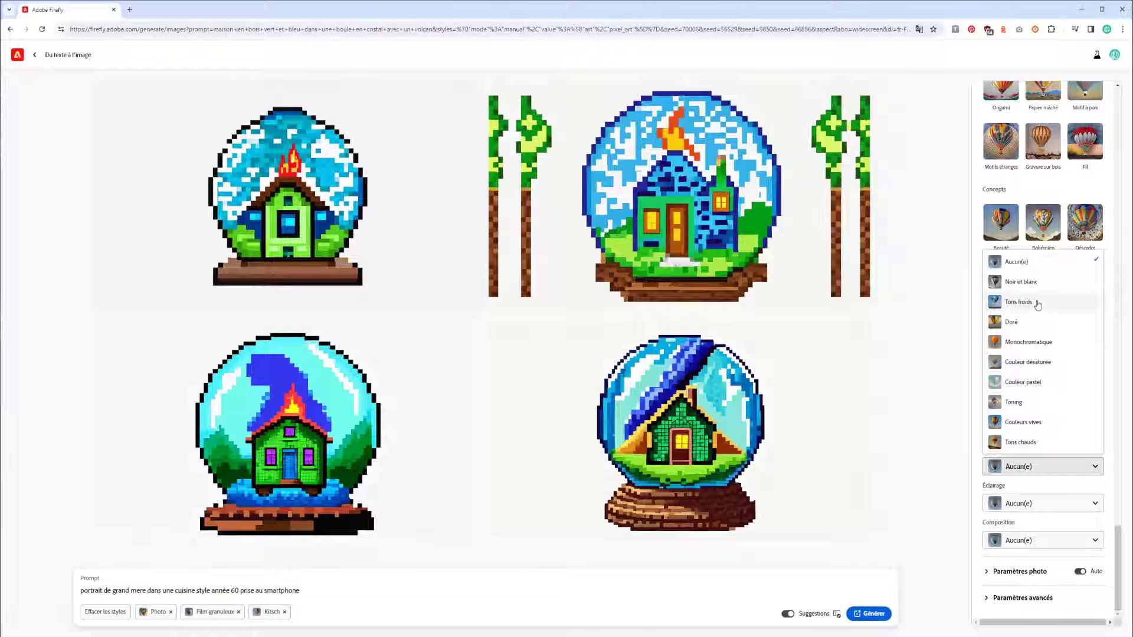
click(1009, 324)
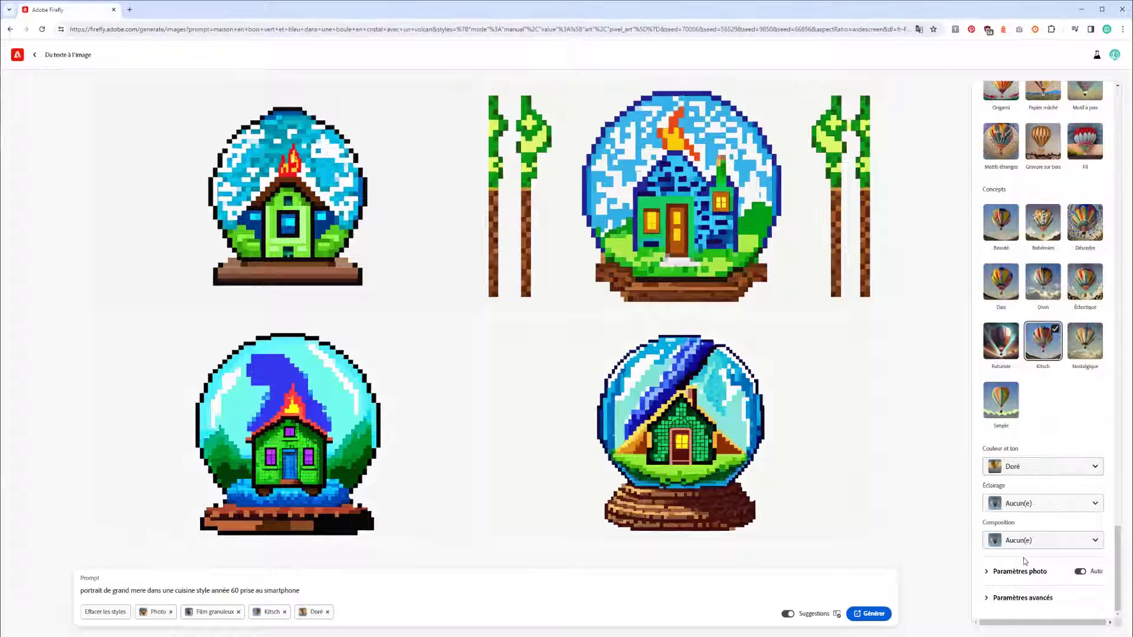
click(1028, 504)
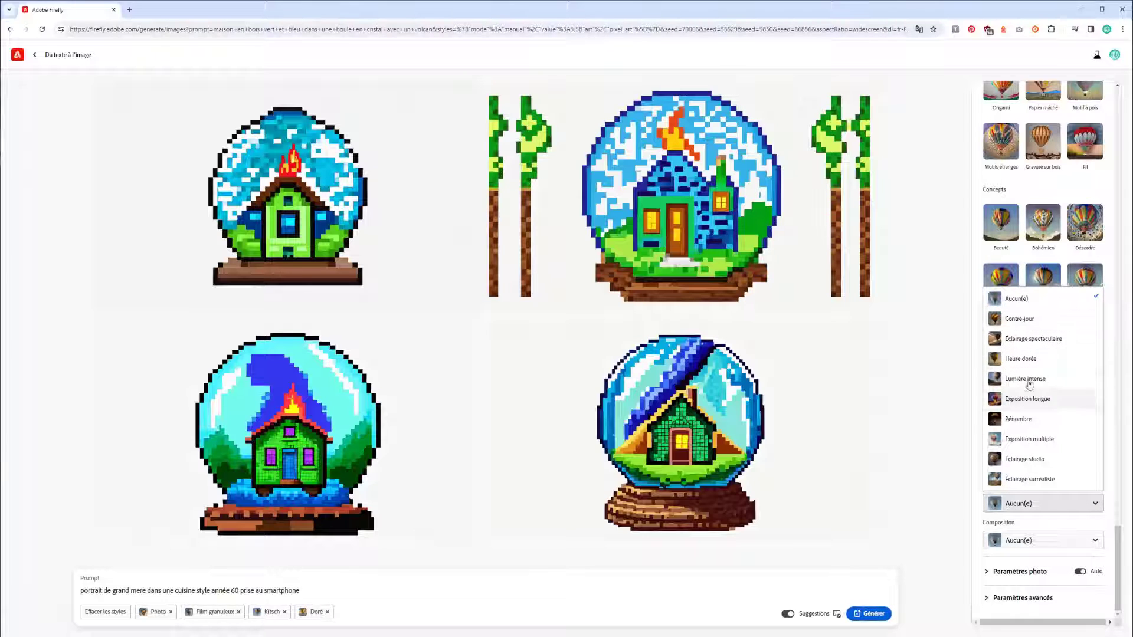
click(1028, 361)
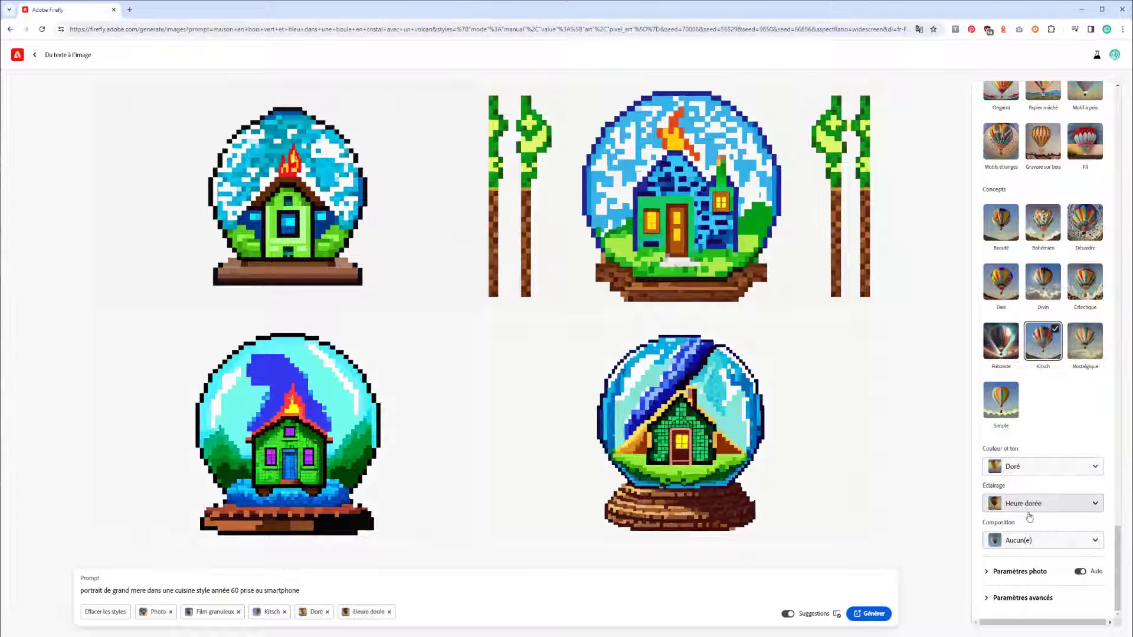
Reset the colour and tone to Aucun(e) and set the composition to Faible profondeur de champ
click(1030, 466)
click(1026, 263)
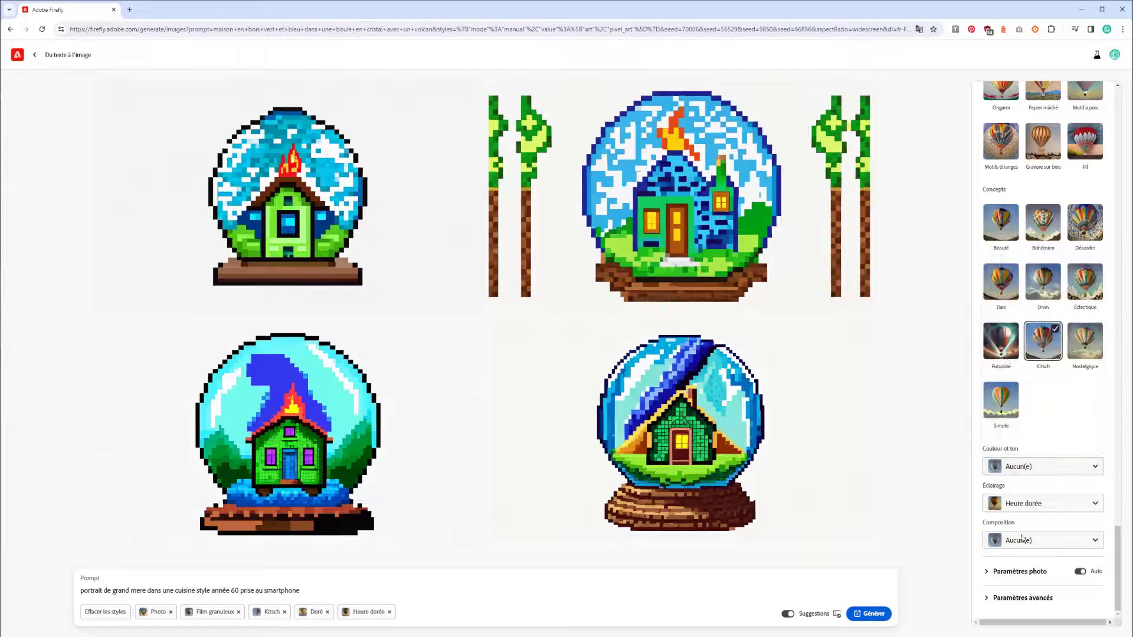
click(1030, 540)
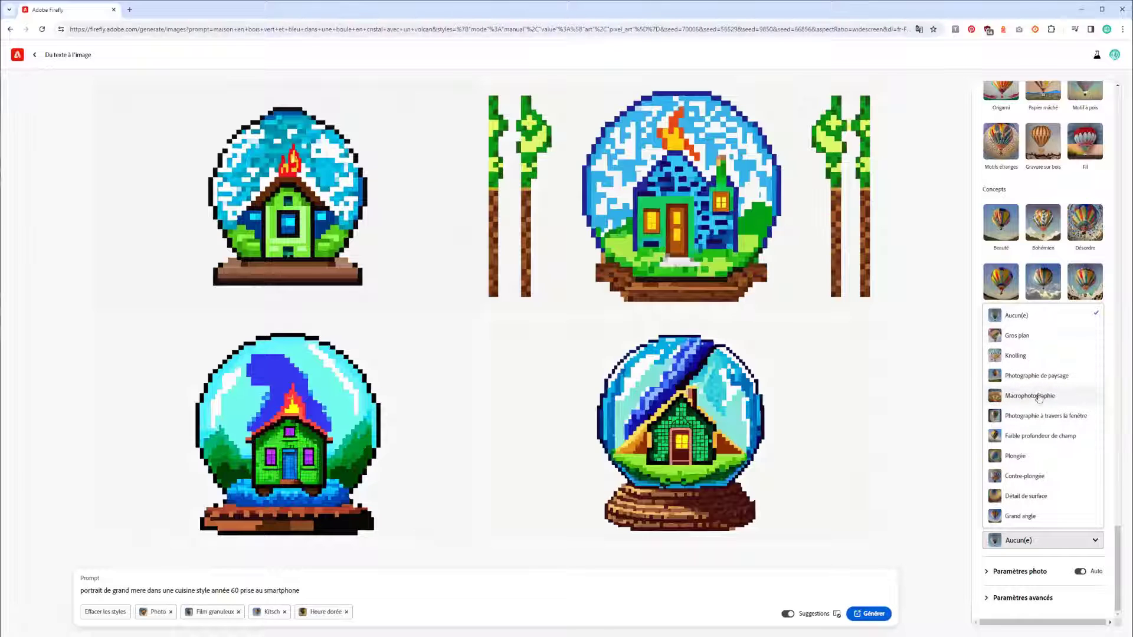
click(1041, 436)
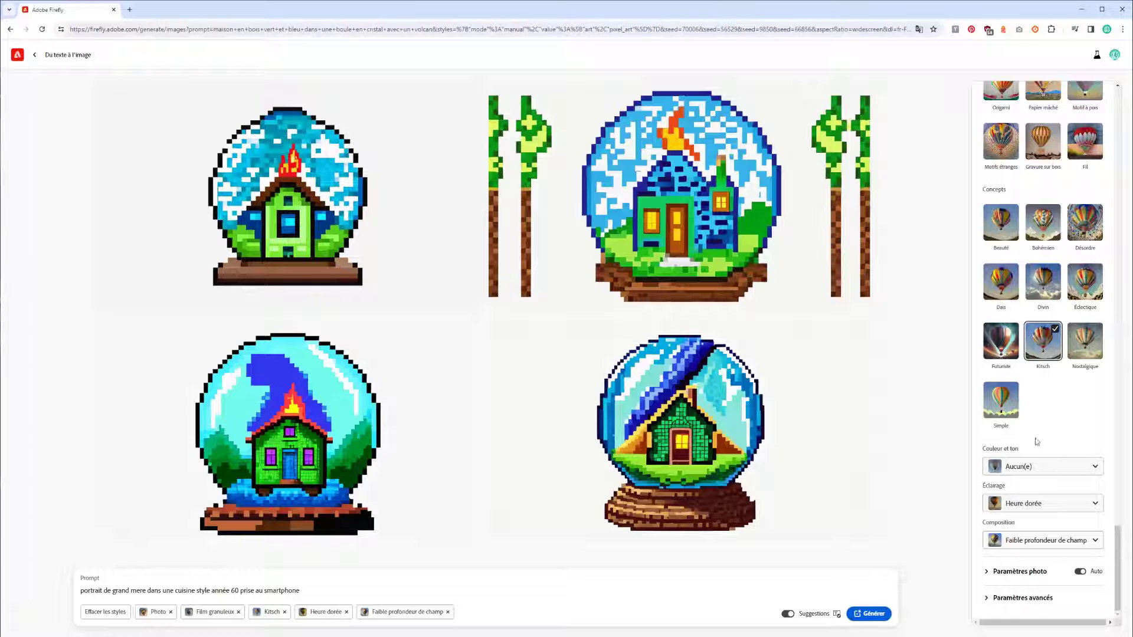
Review the photo settings and the advanced exclusion option, and generate the grandmother portraits
click(990, 573)
scroll(1015, 532, down, 2)
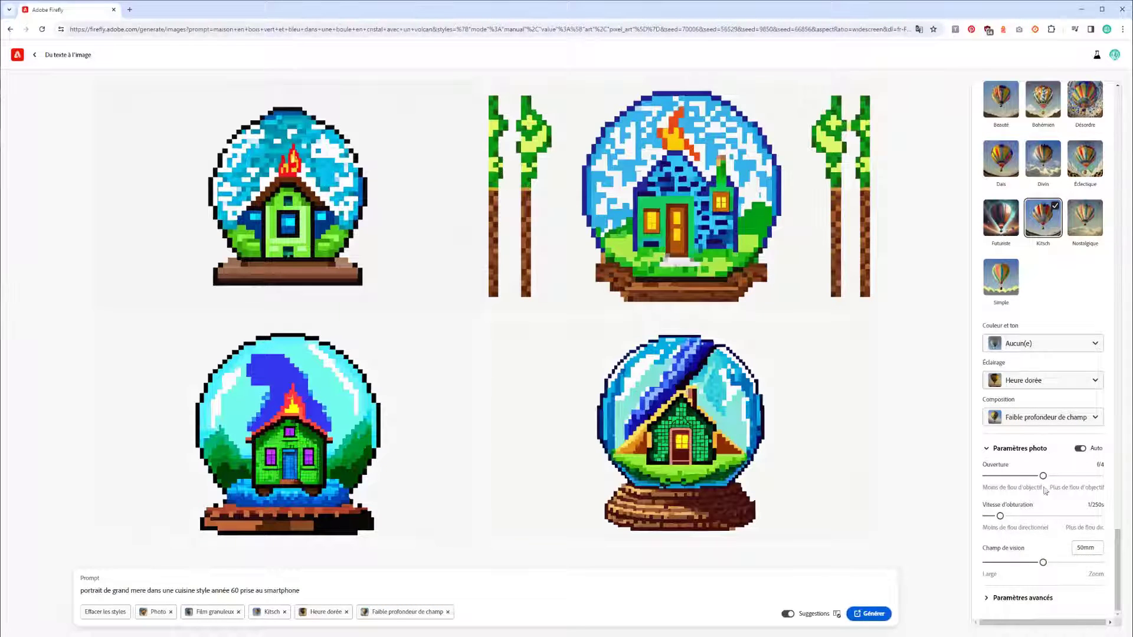
mouse_move(1055, 483)
mouse_move(1058, 567)
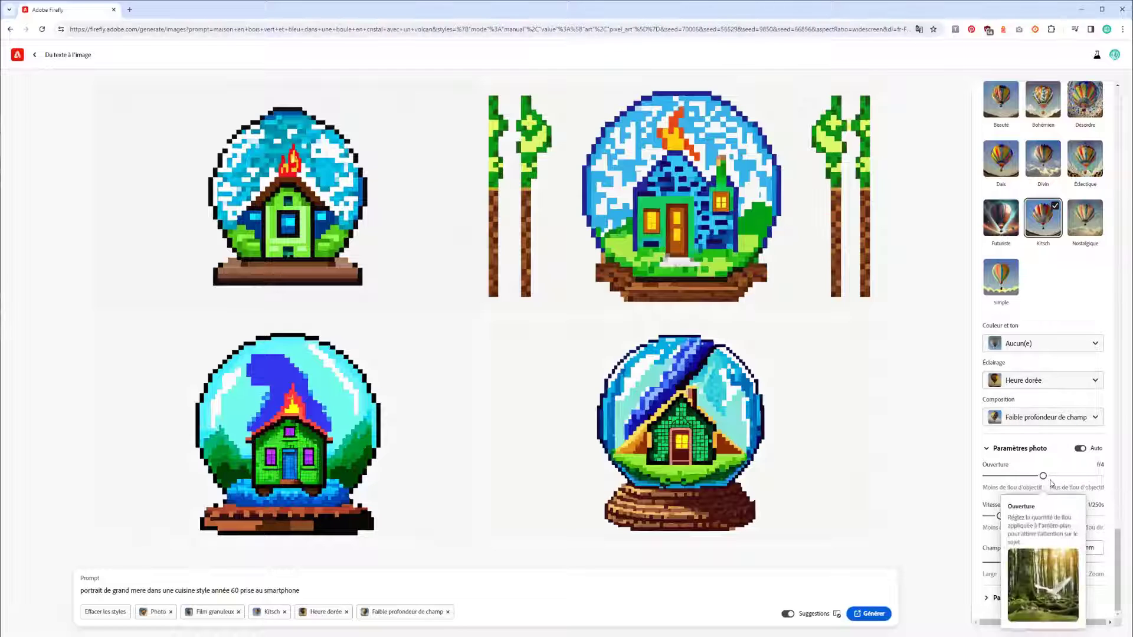
click(994, 598)
scroll(1020, 532, down, 1)
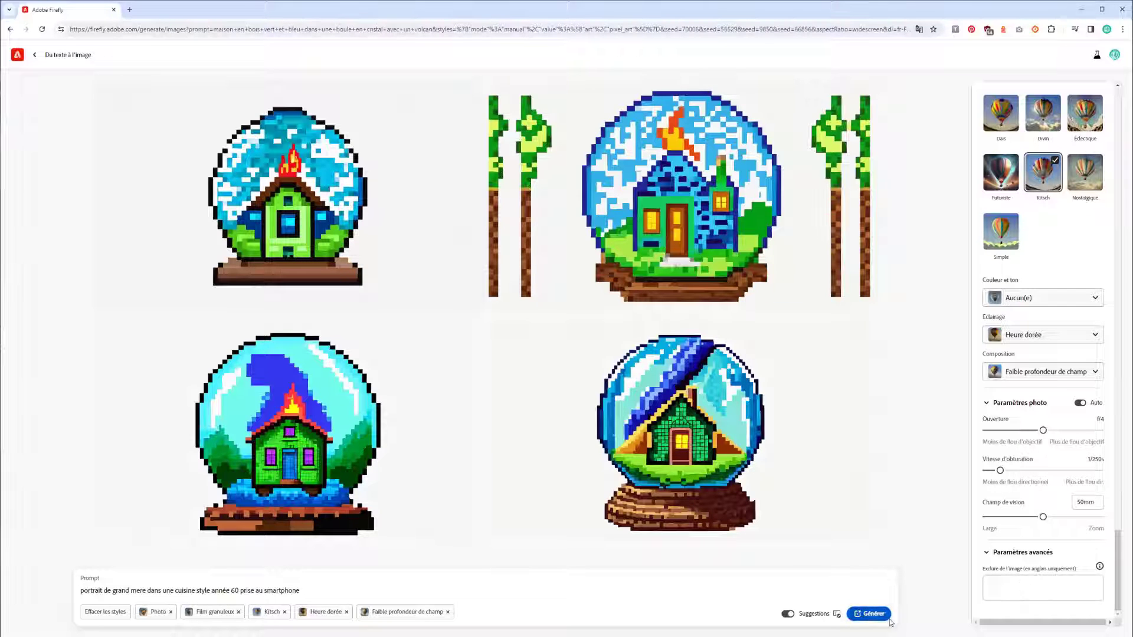
click(871, 614)
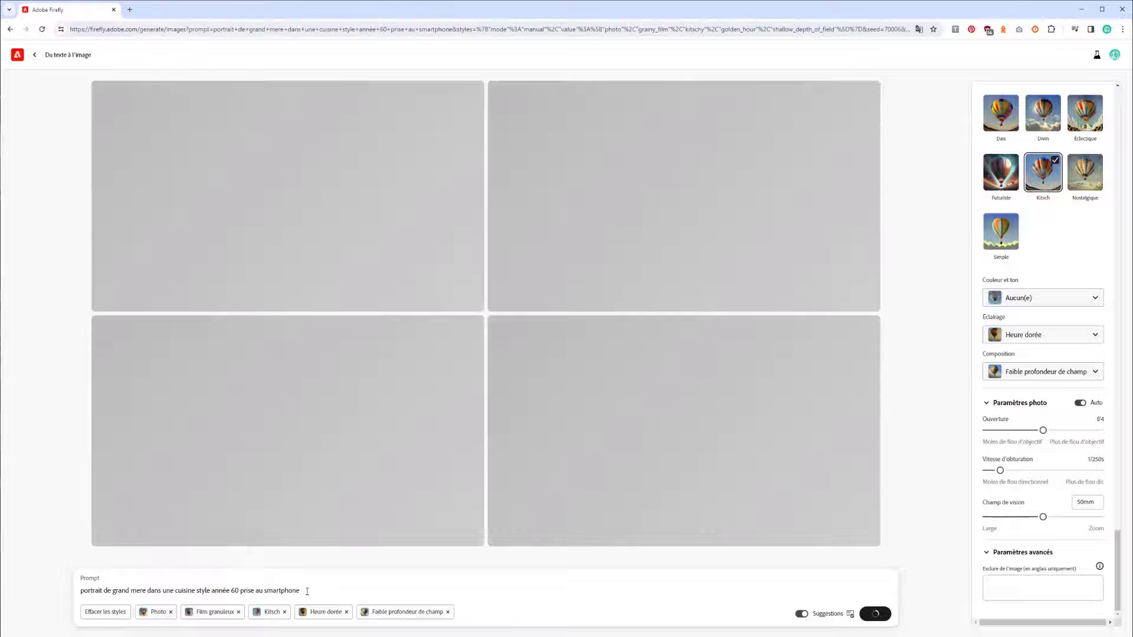
Remove the Kitsch style and generate the portraits again with the same prompt
mouse_move(306, 591)
mouse_down()
mouse_move(241, 593)
mouse_move(323, 587)
mouse_up()
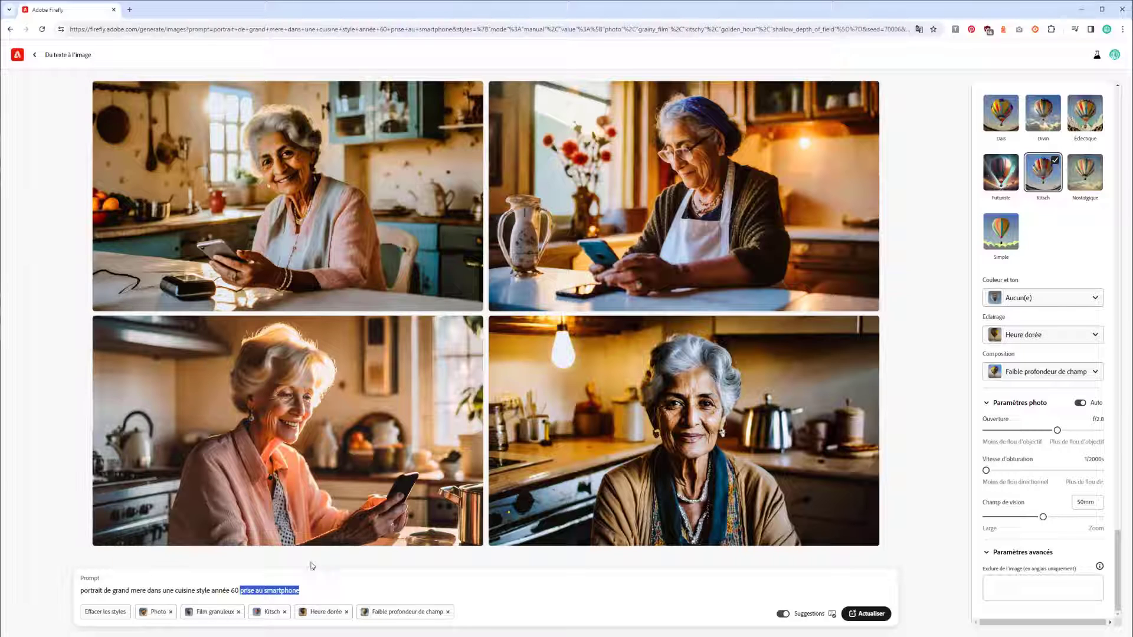
click(284, 612)
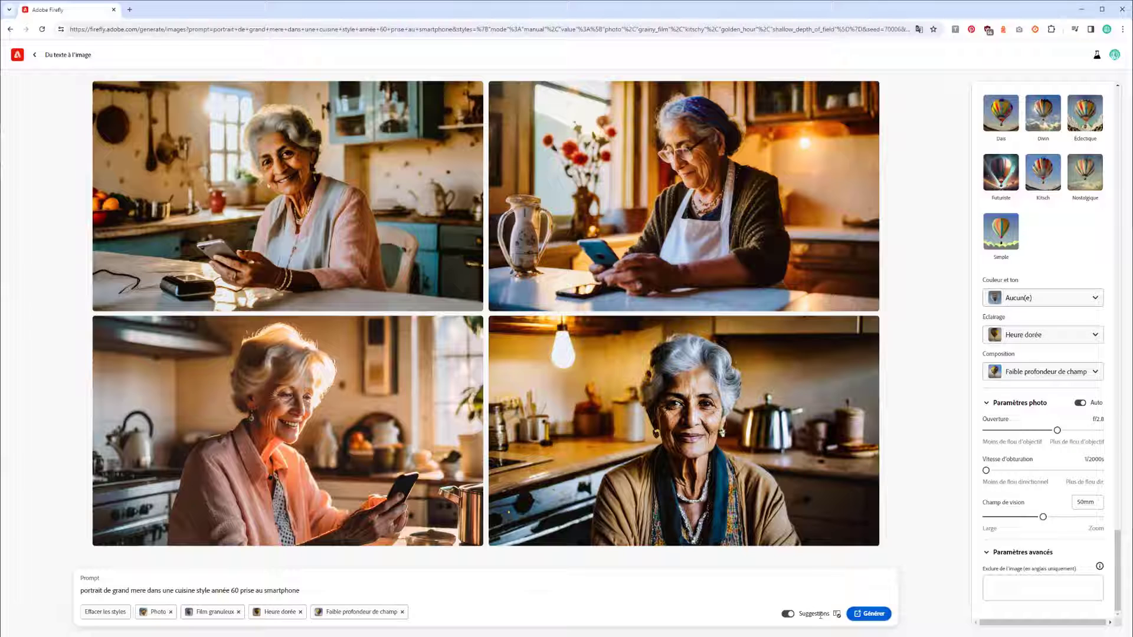
click(867, 617)
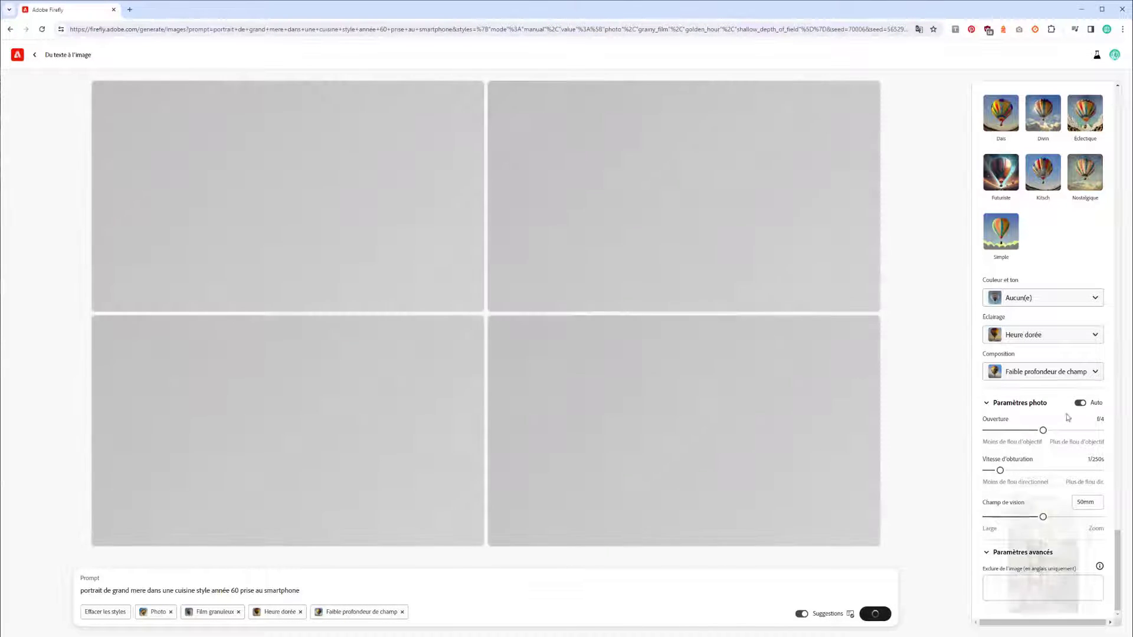
Set the aperture to f/1.2 with automatic photo settings off, and change the lighting to Pénombre
mouse_move(1054, 433)
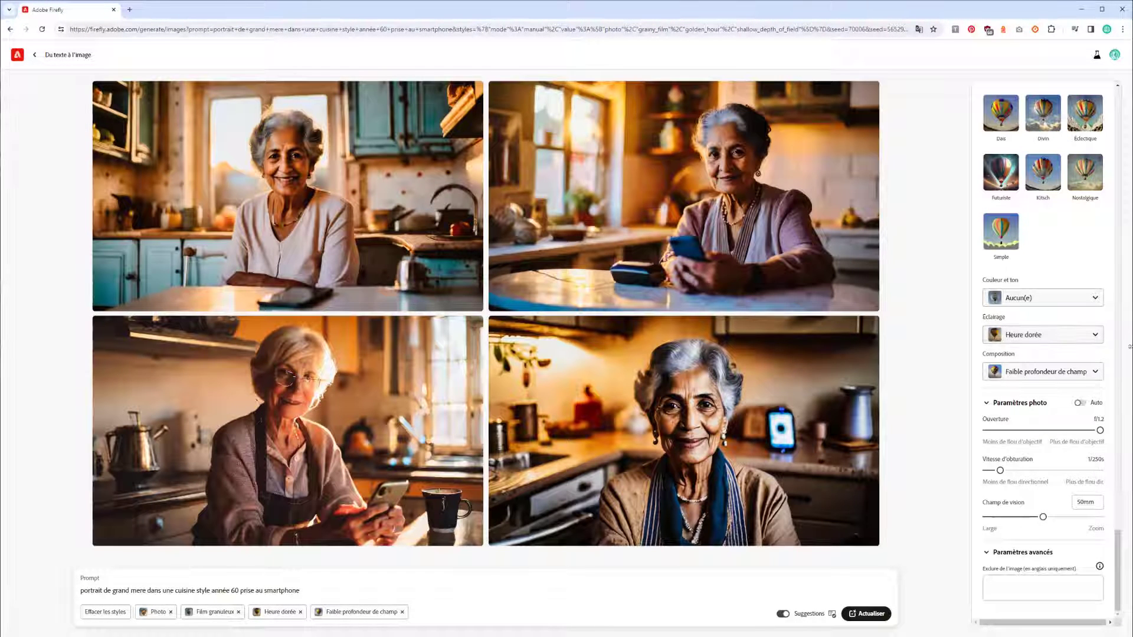
click(1041, 339)
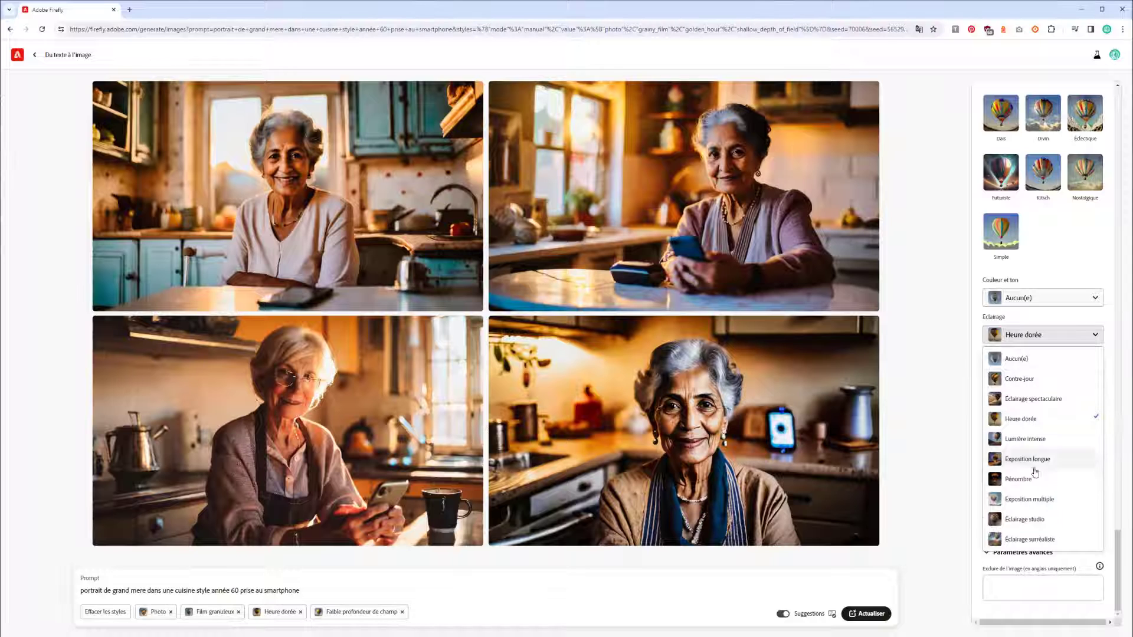
click(1021, 479)
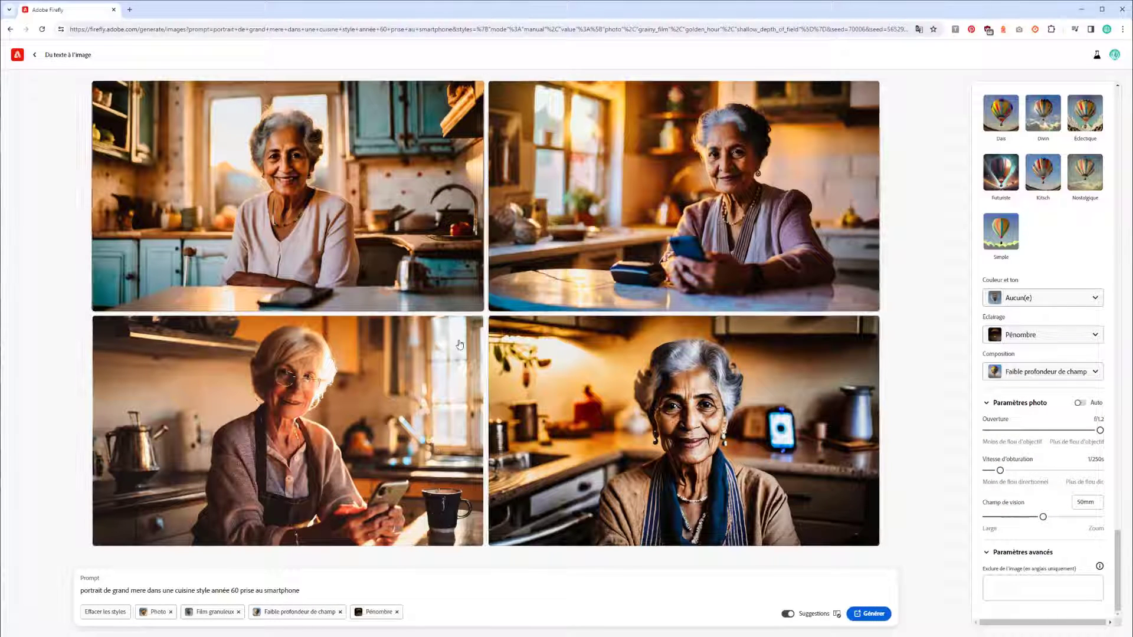
Use the portrait of the grandmother wearing glasses and an apron as the style reference and generate new portraits
mouse_move(712, 448)
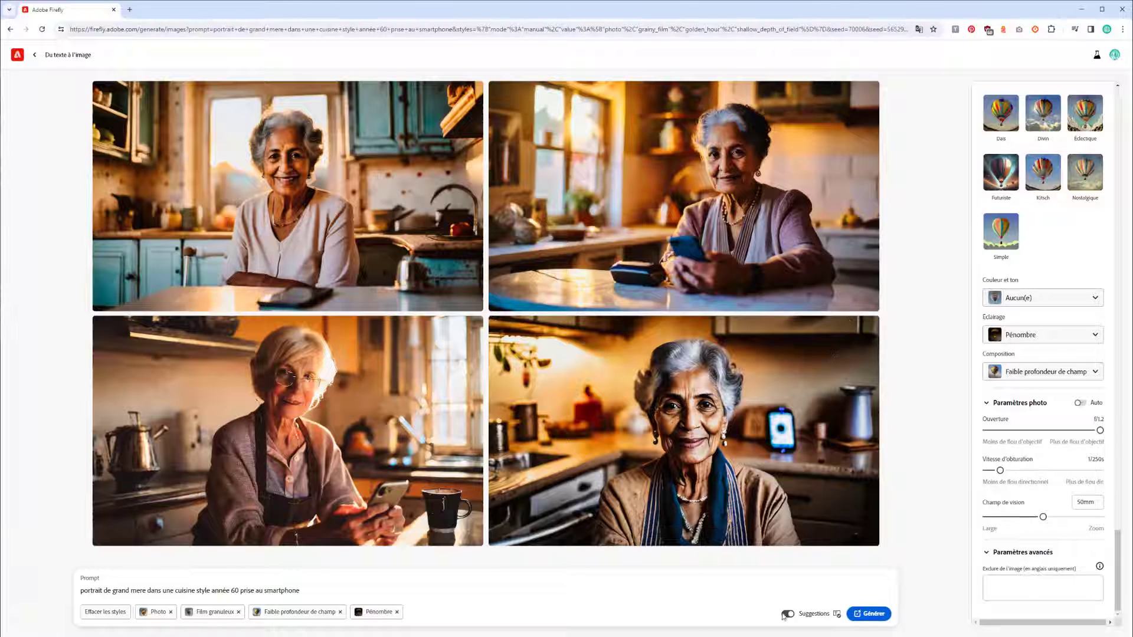
mouse_move(337, 447)
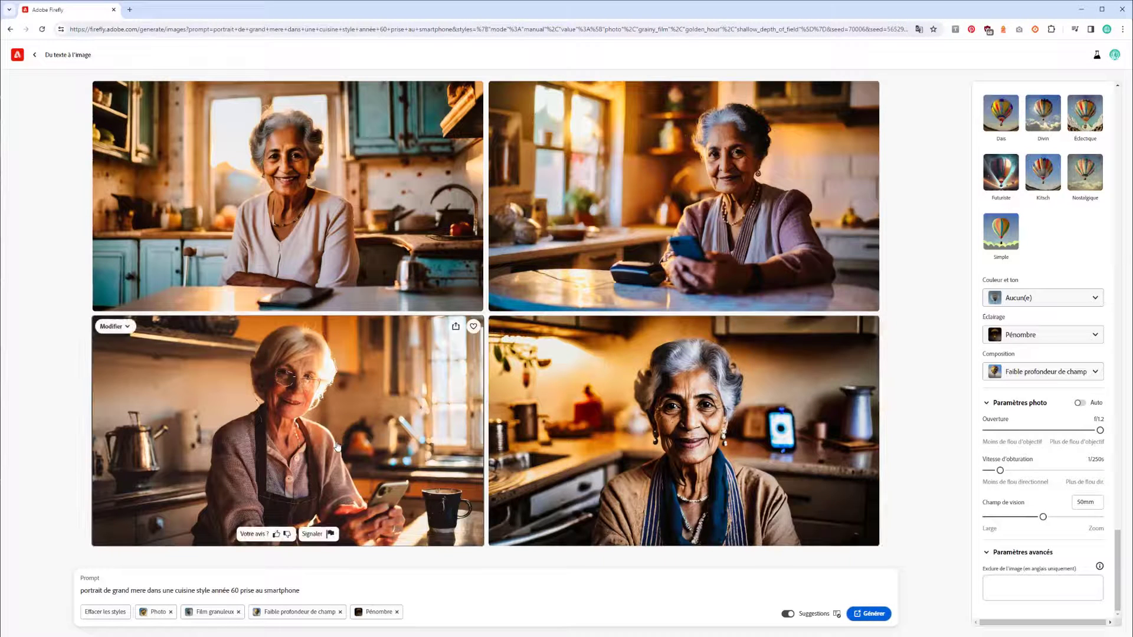
click(120, 328)
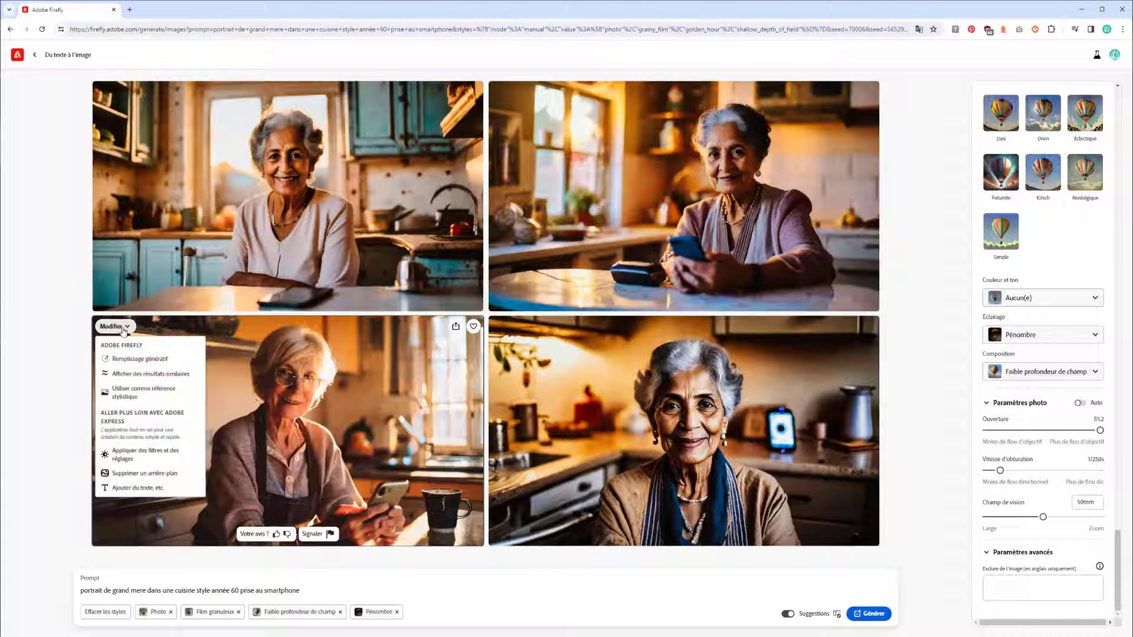
click(129, 394)
click(869, 619)
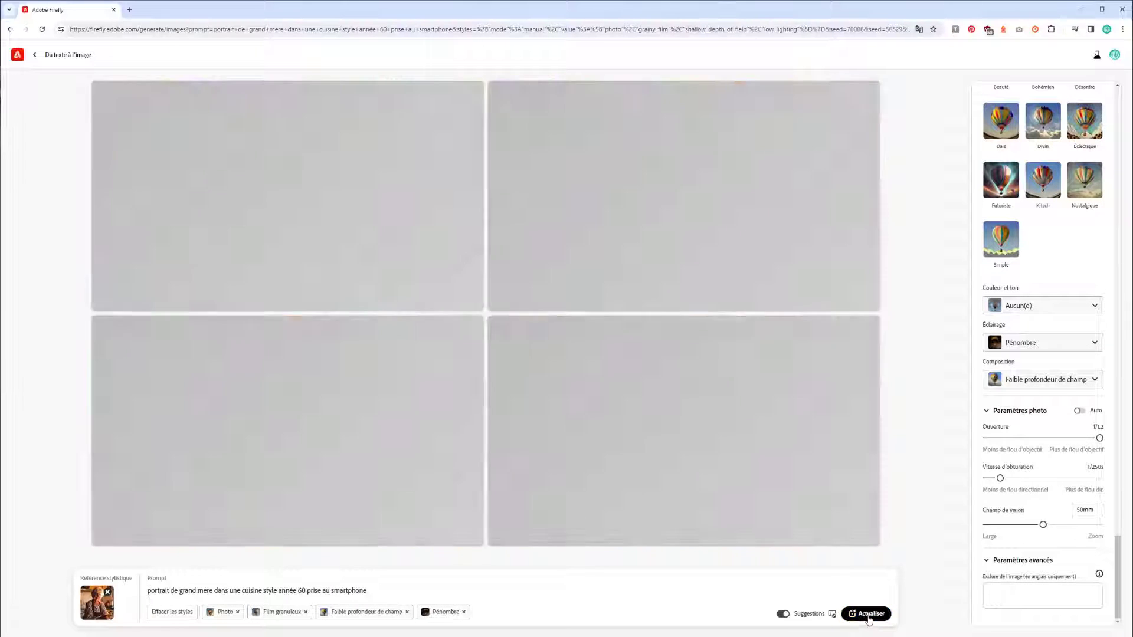
Set the shutter speed to 1/15s and the aperture to f/16, and generate the portraits again
scroll(1015, 339, up, 4)
scroll(1015, 332, up, 10)
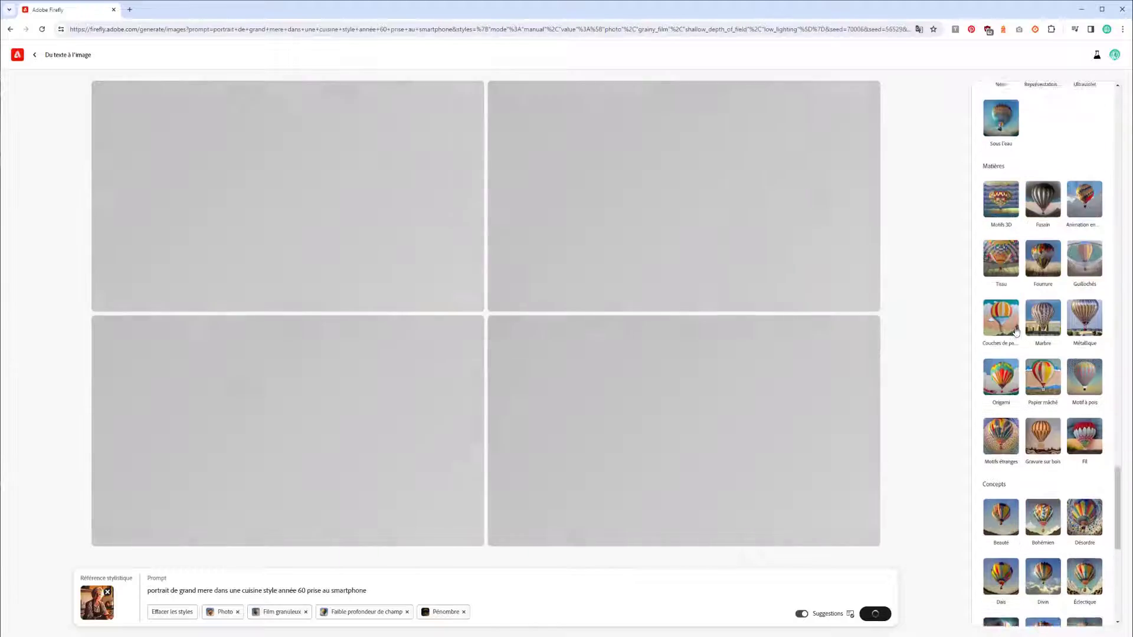
scroll(1017, 344, up, 15)
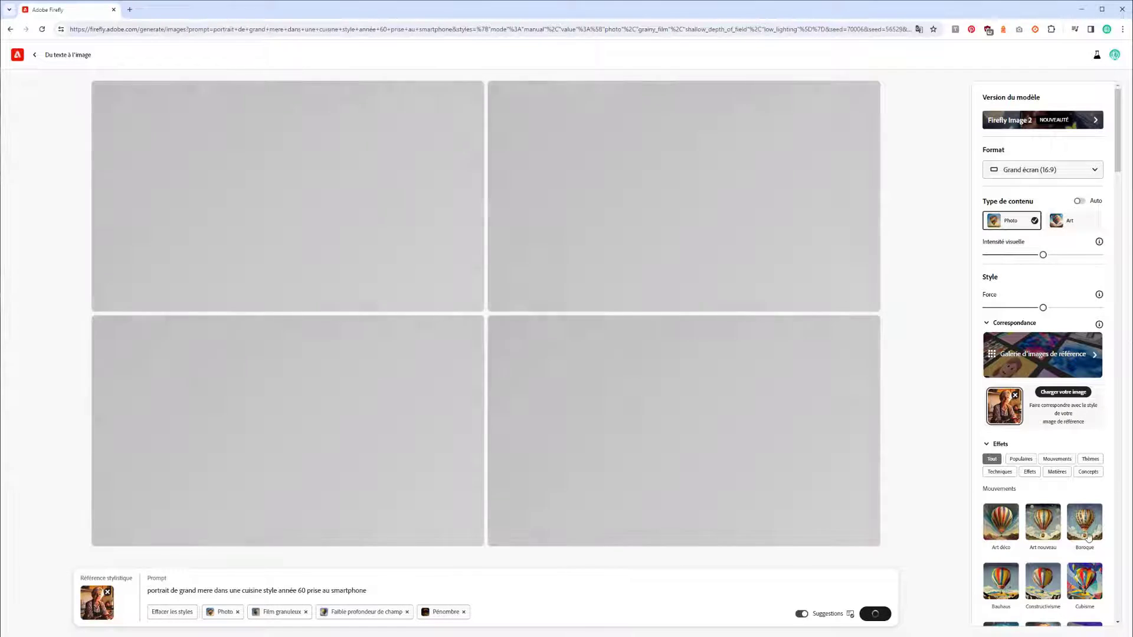
scroll(1089, 536, down, 15)
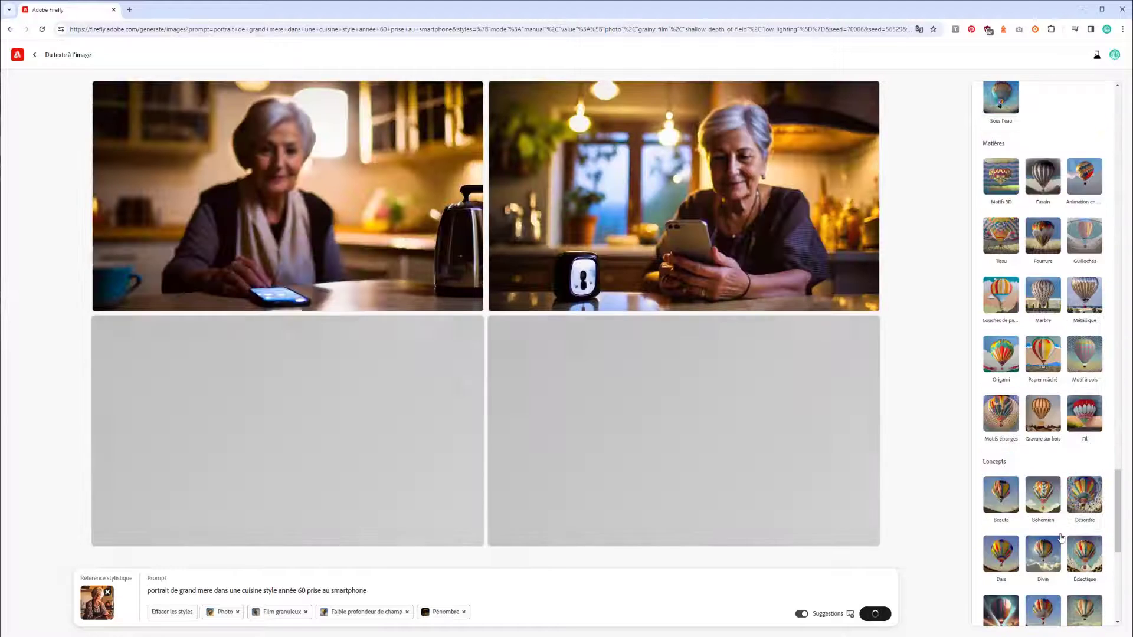
scroll(1044, 528, down, 7)
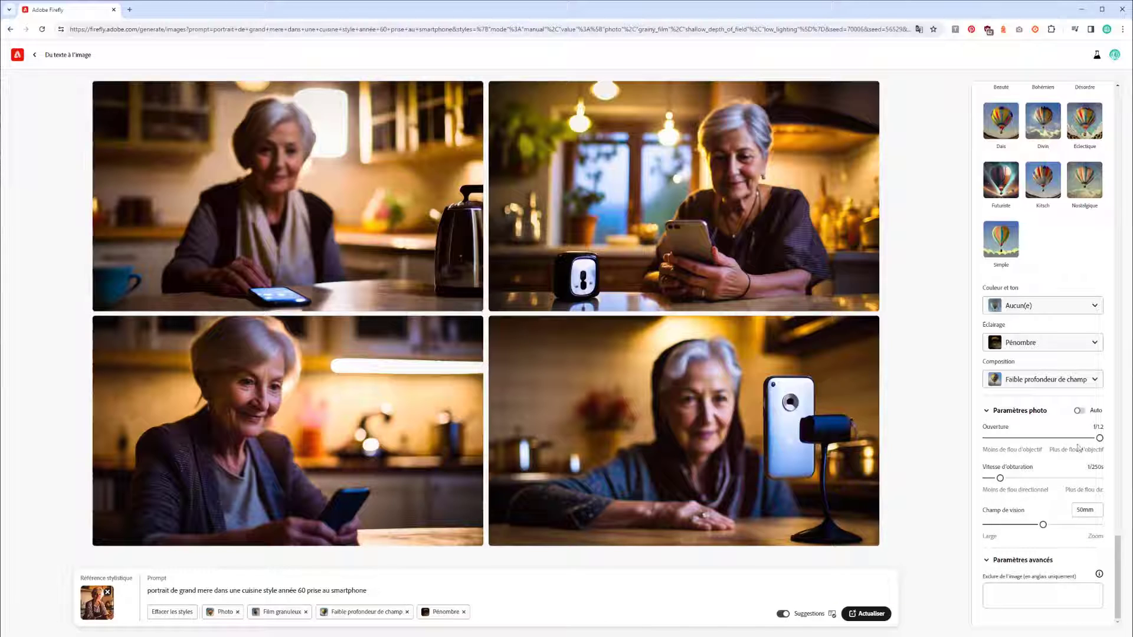
drag(1002, 478, 1042, 480)
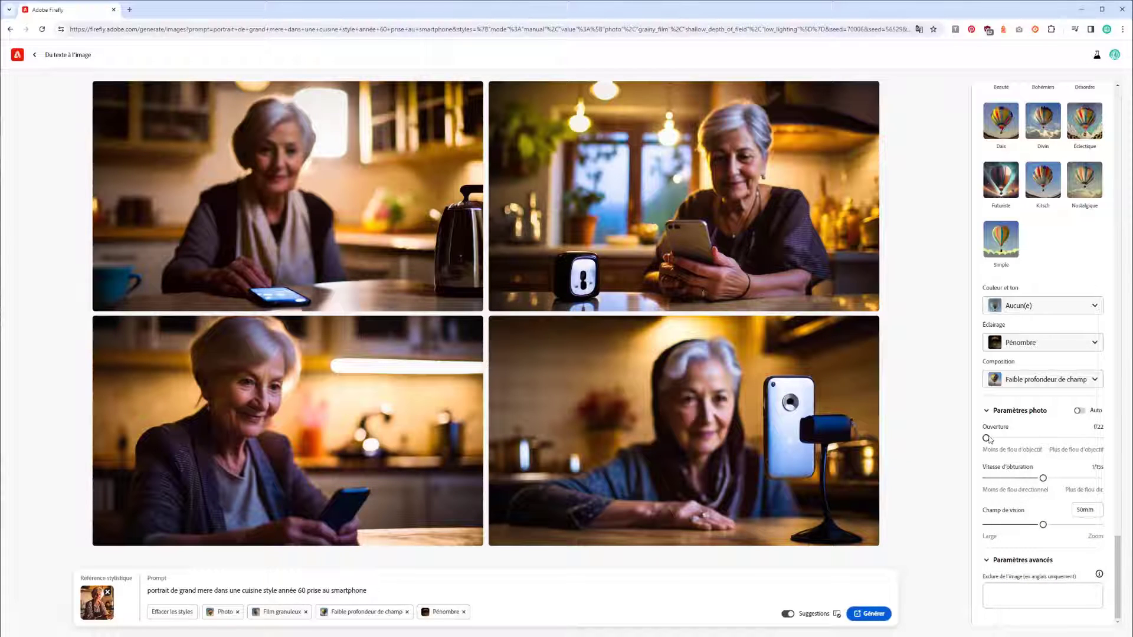
click(871, 614)
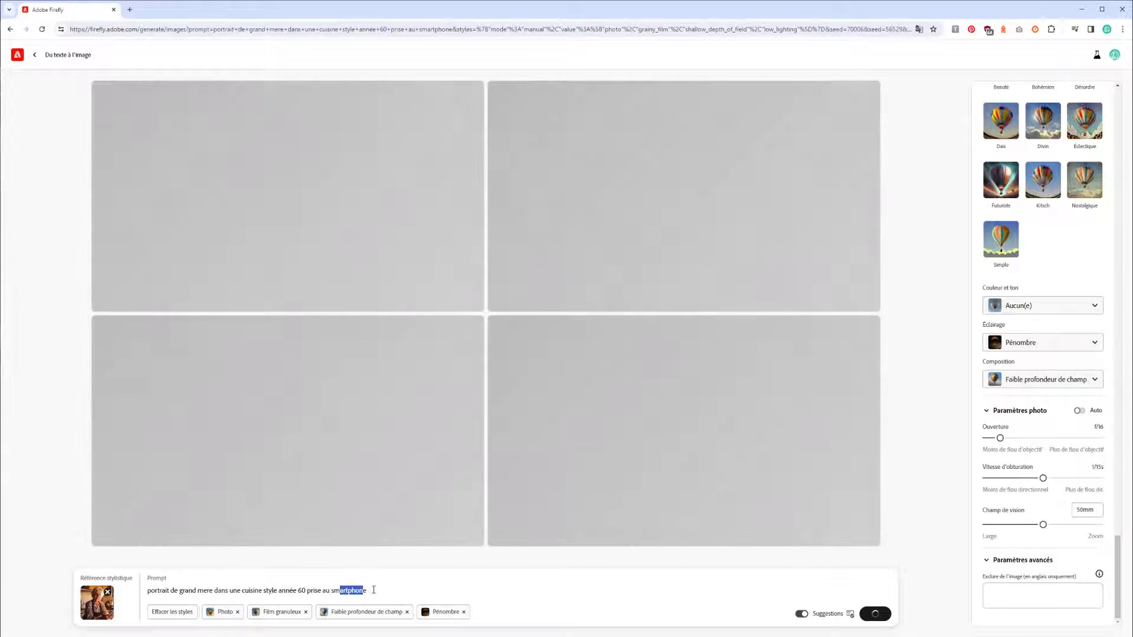
Remove "prise au smartphone" from the prompt and restore automatic photo settings, generating the portraits after each change
drag(373, 590, 319, 594)
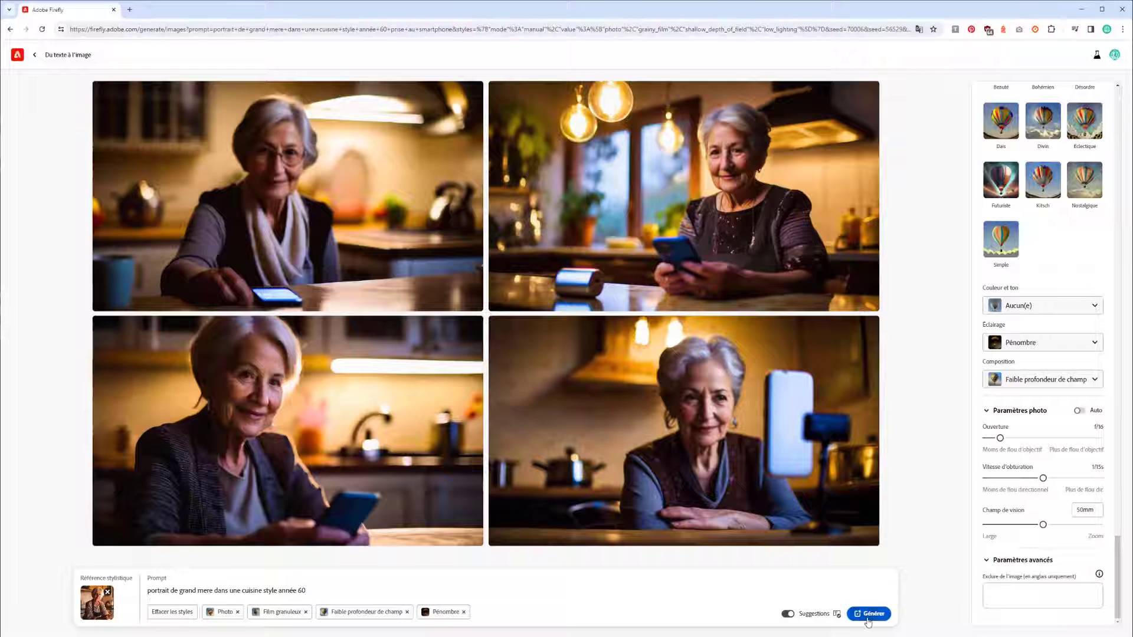
click(868, 616)
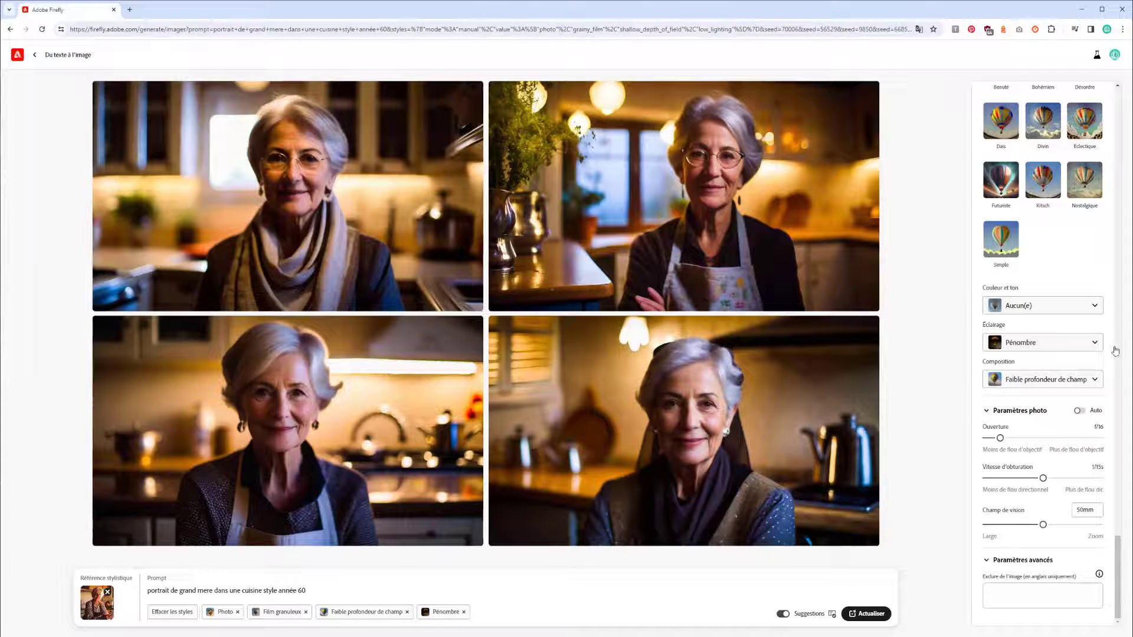
click(1080, 411)
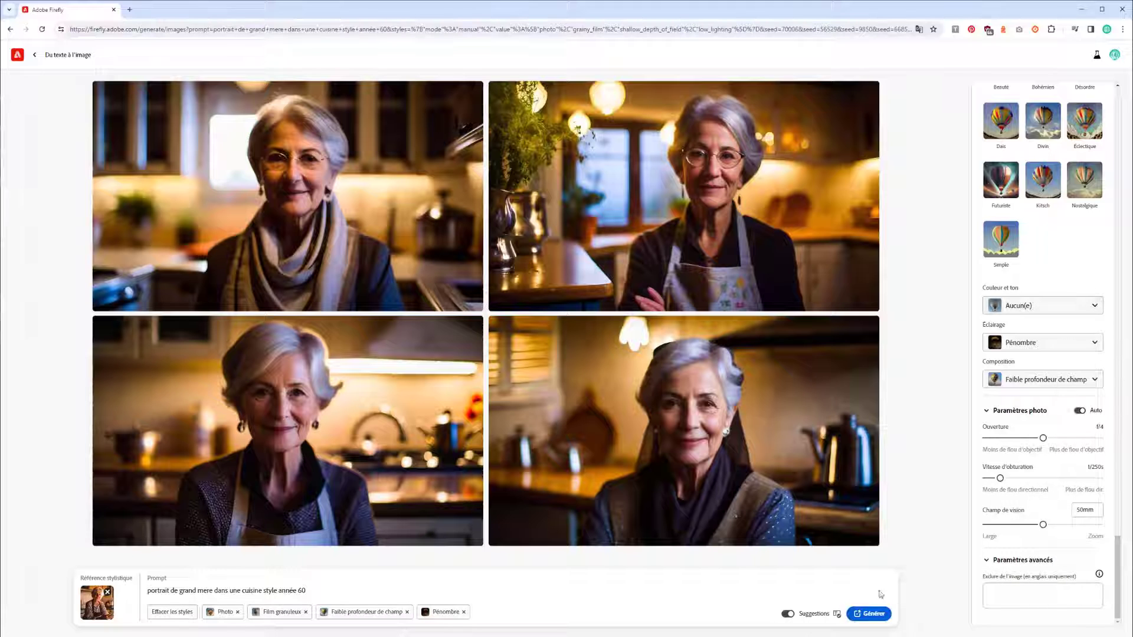
click(869, 615)
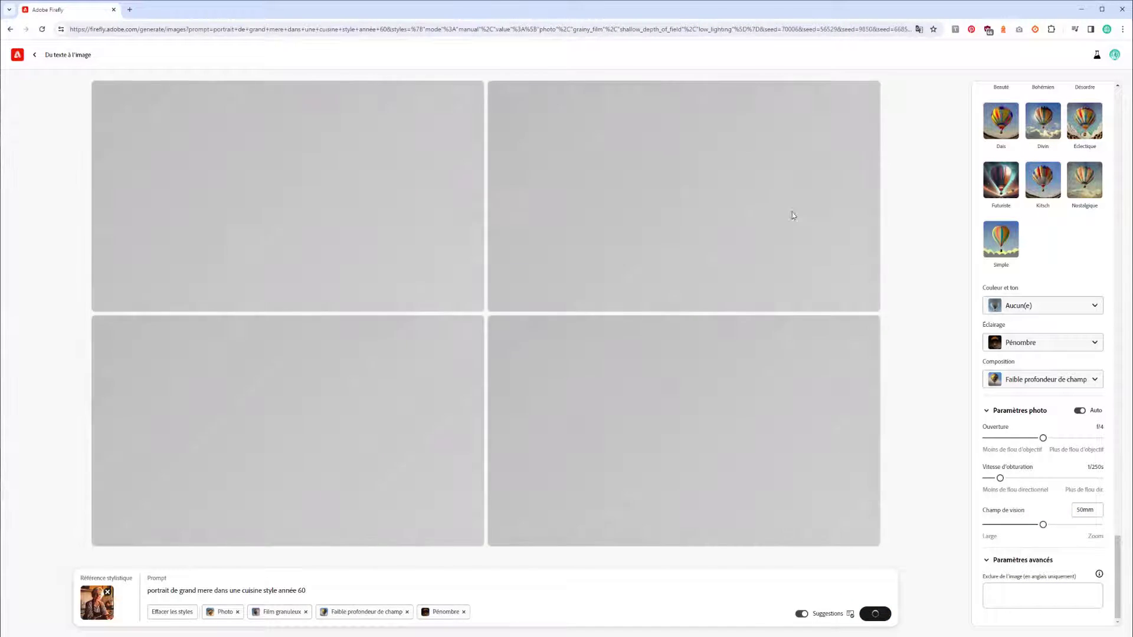
Reset the lighting and composition to Aucun(e) and generate the grandmother portraits again
scroll(1063, 355, up, 6)
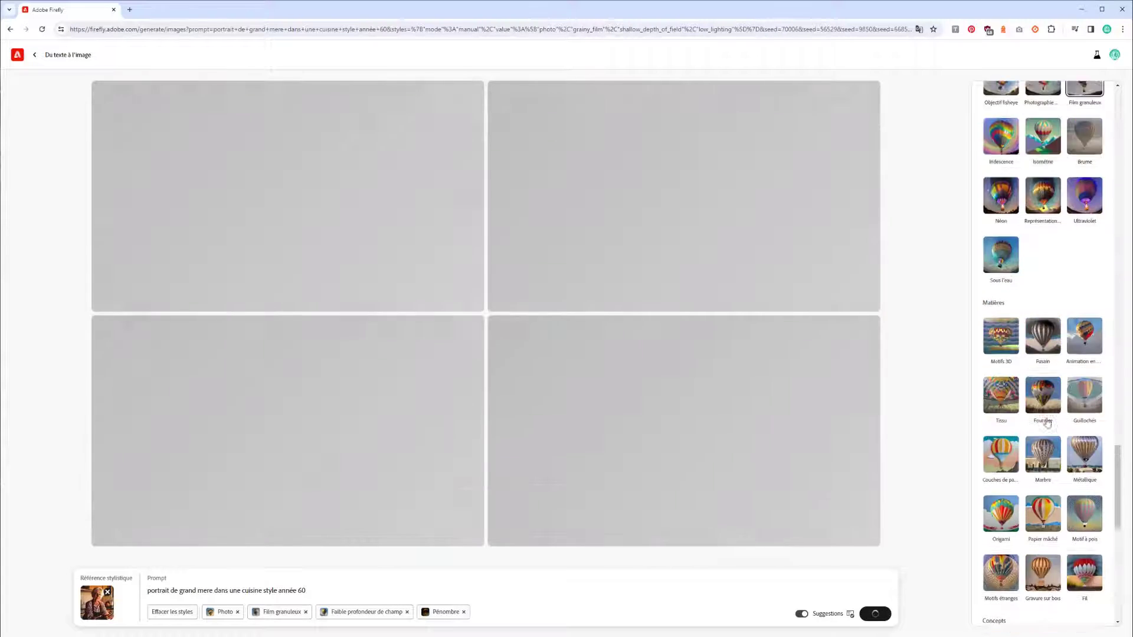
scroll(1047, 424, down, 6)
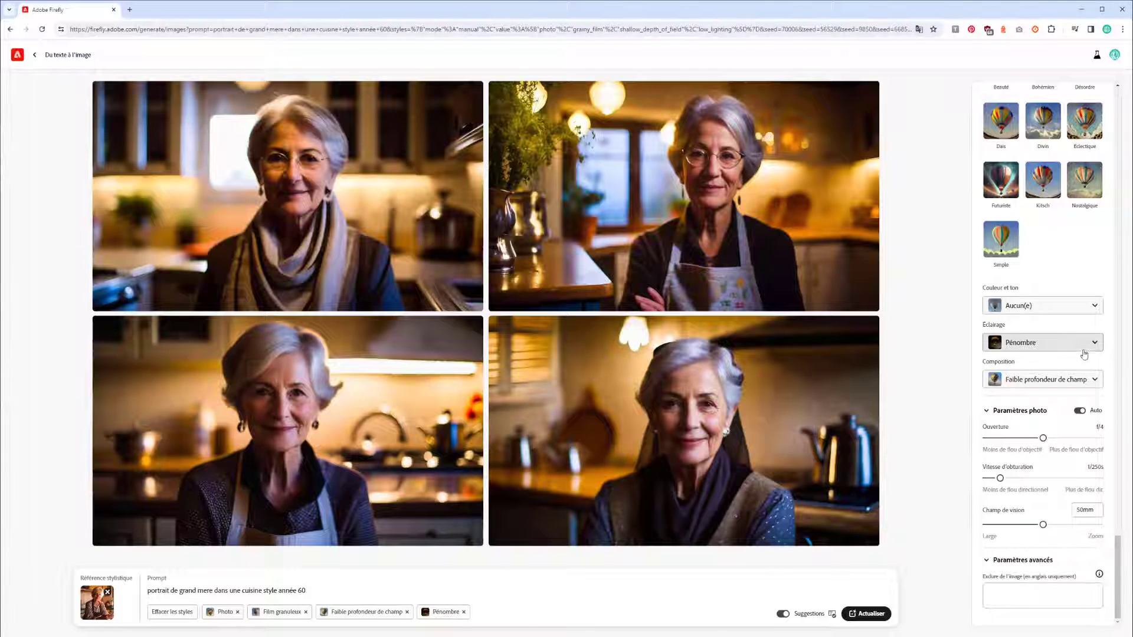
click(1050, 339)
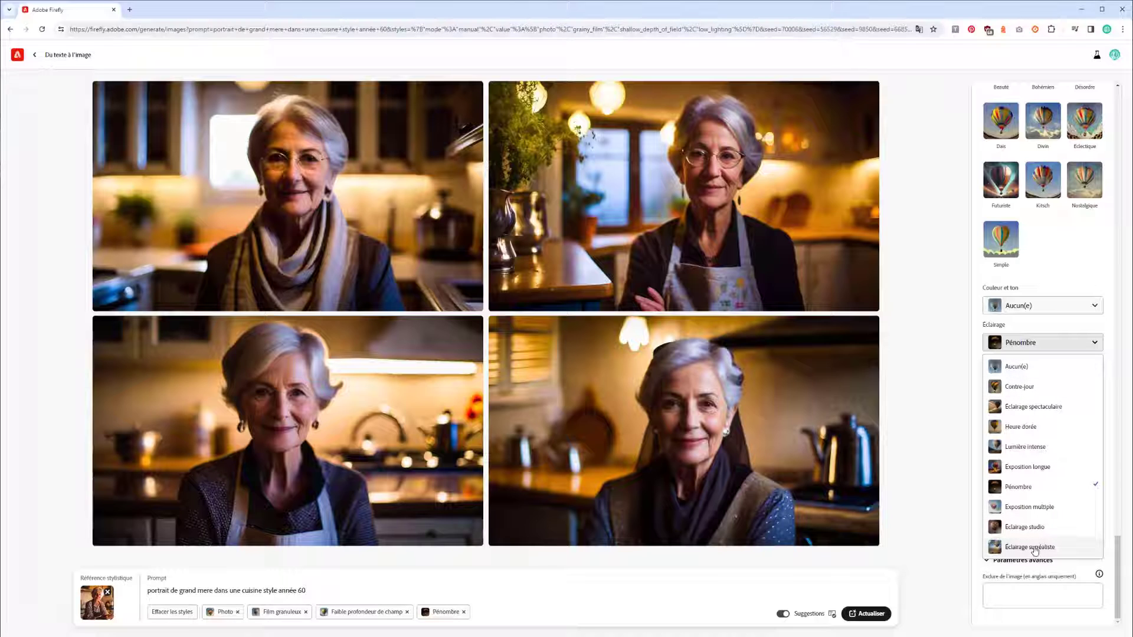
click(1021, 367)
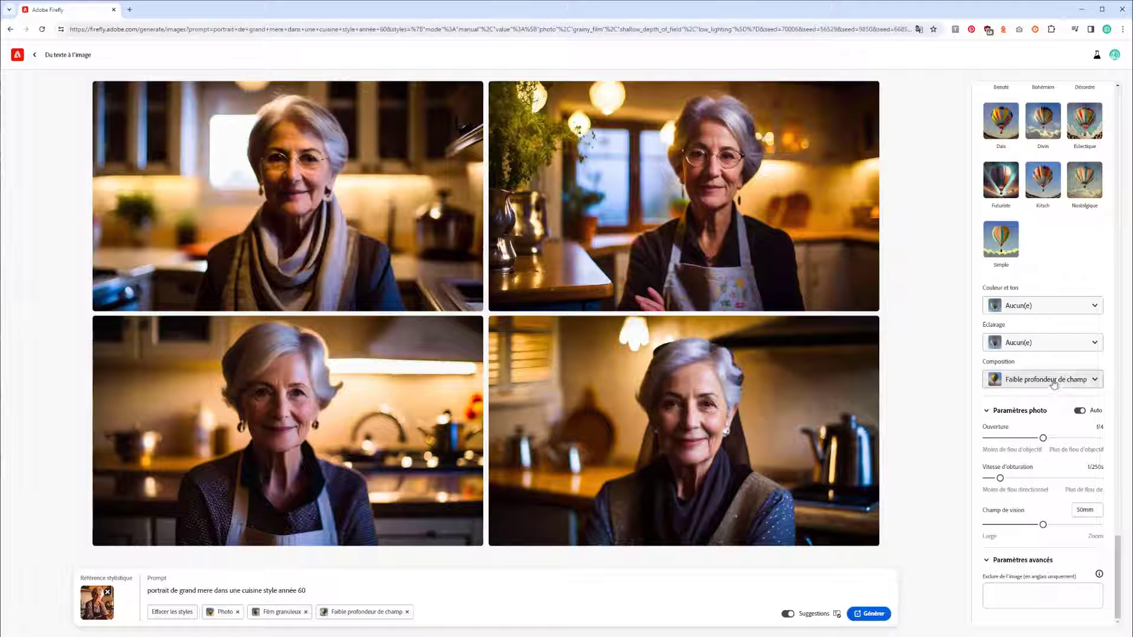
click(1044, 380)
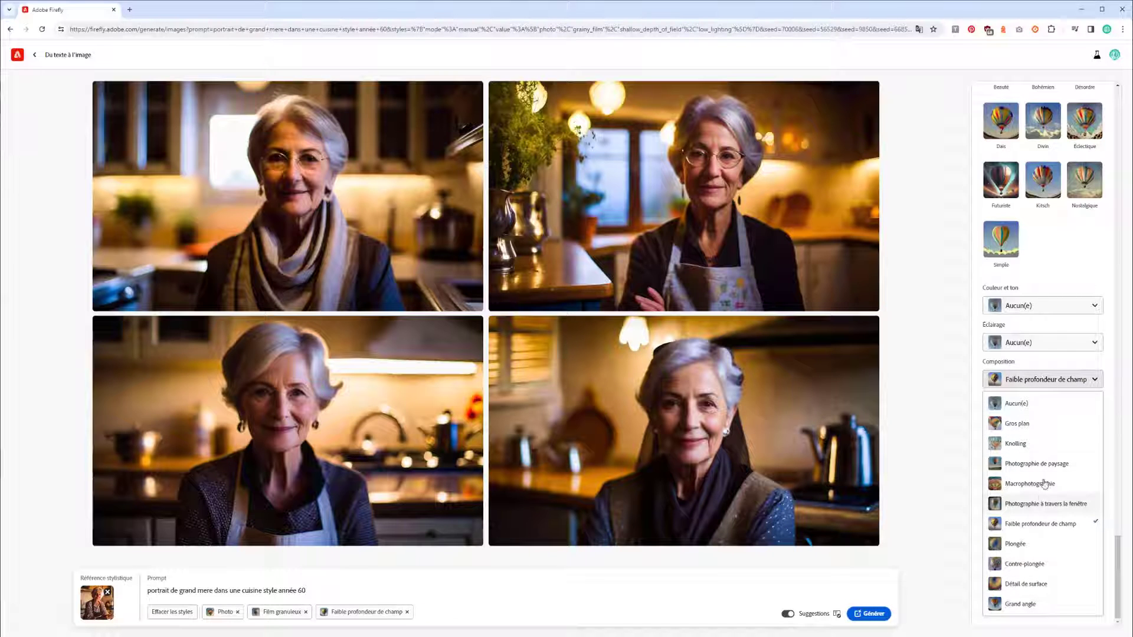
click(1017, 403)
click(870, 615)
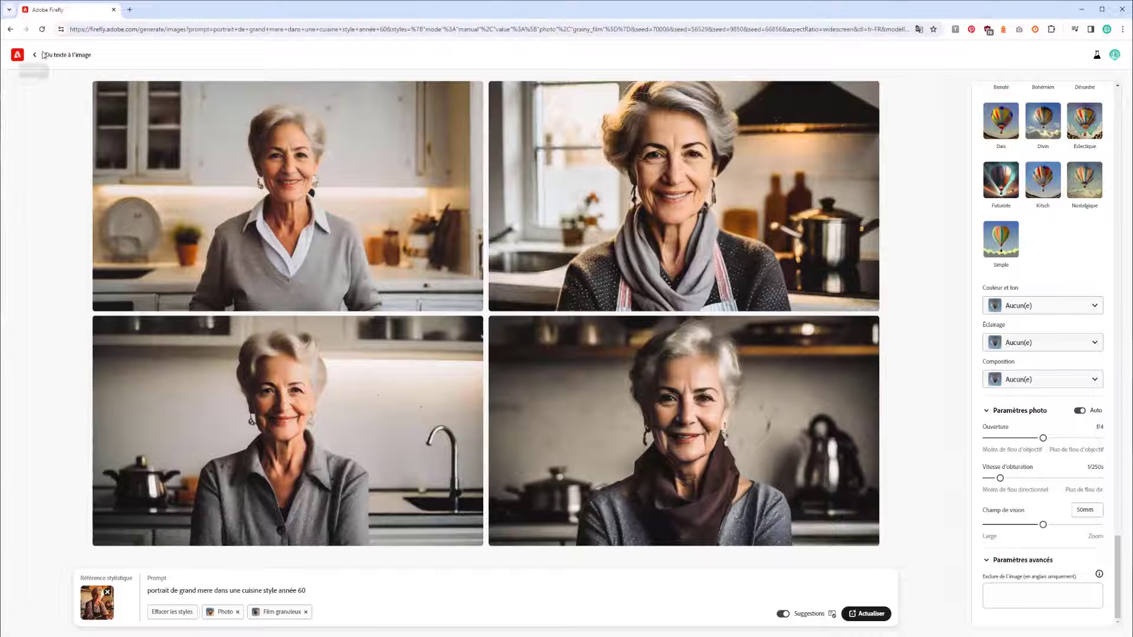
Return to the Firefly home page and browse the generative tools under Testez
click(43, 54)
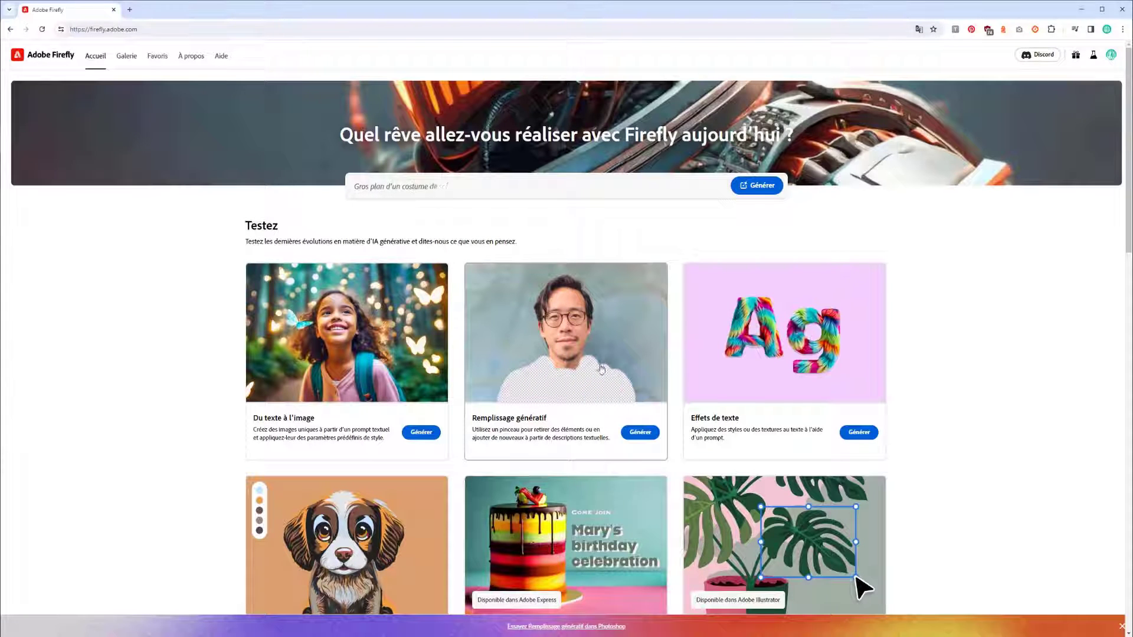
scroll(826, 331, down, 1)
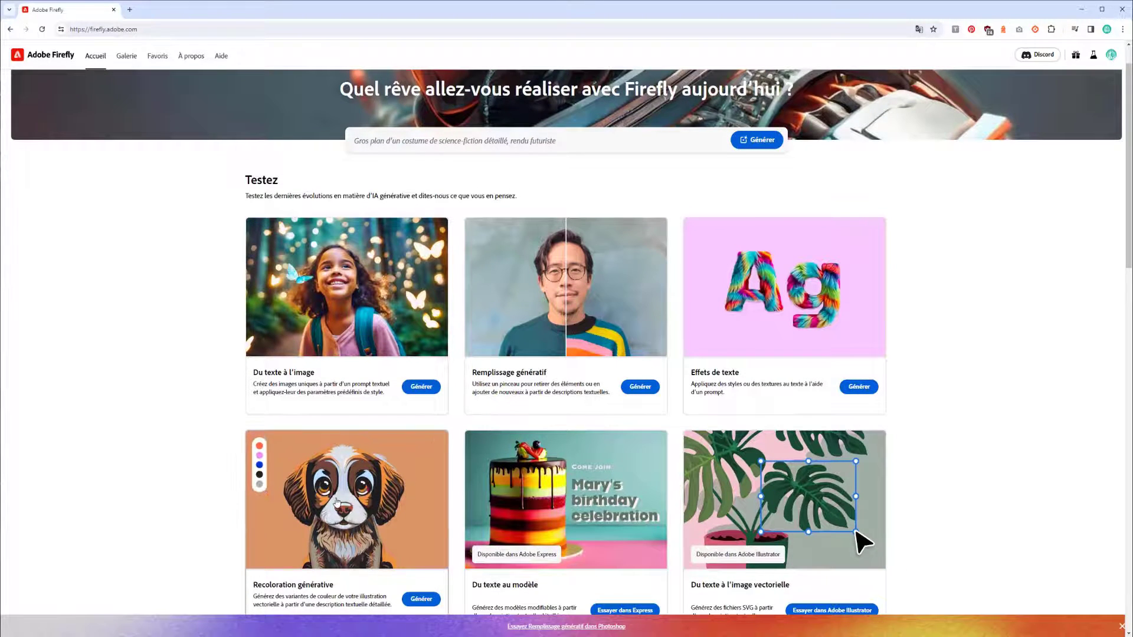
scroll(337, 502, down, 1)
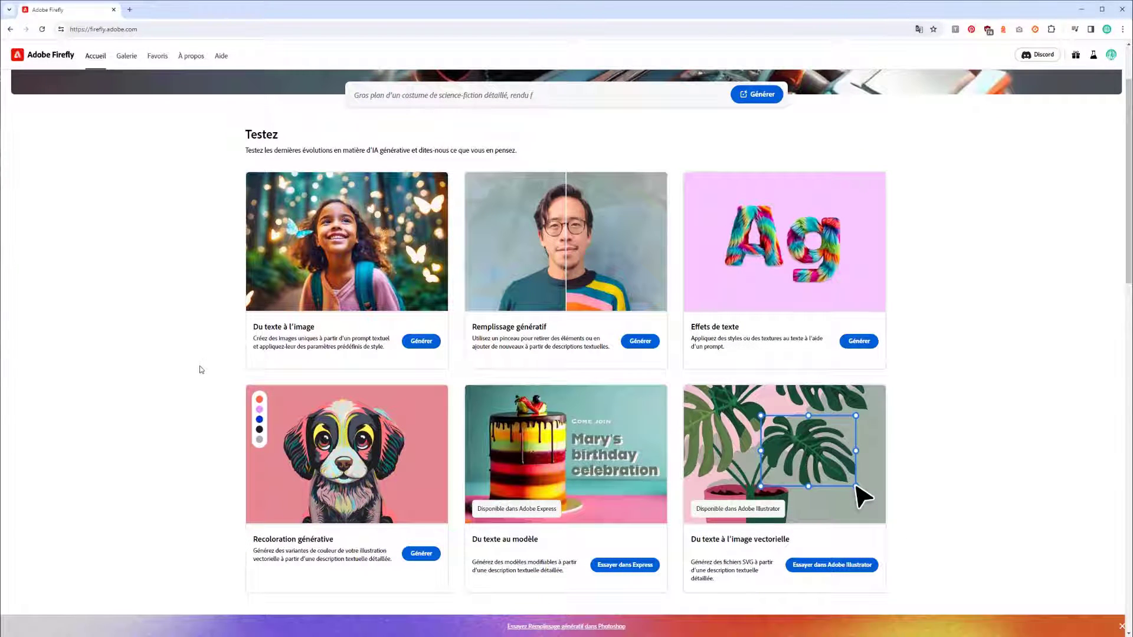